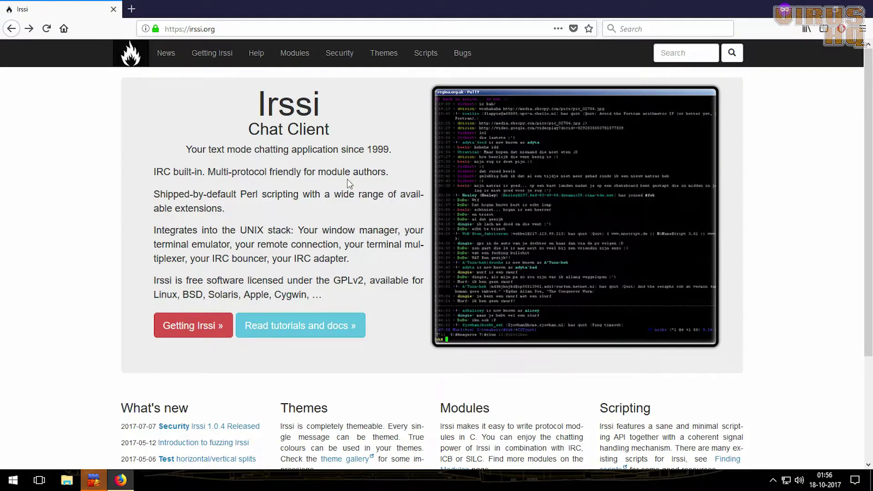
# - Open irssi.org's Getting Irssi page and show the Debian install instructions
pyautogui.scroll(-3, 319, 187)
pyautogui.scroll(3, 302, 396)
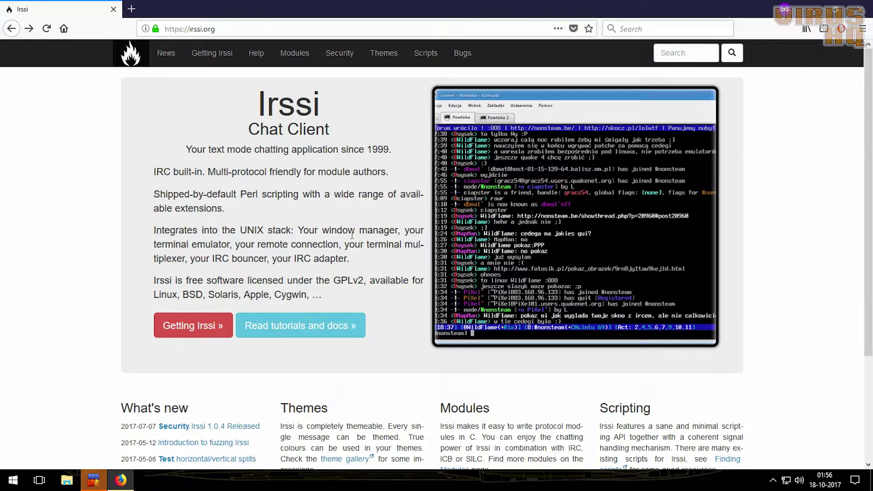
pyautogui.click(200, 331)
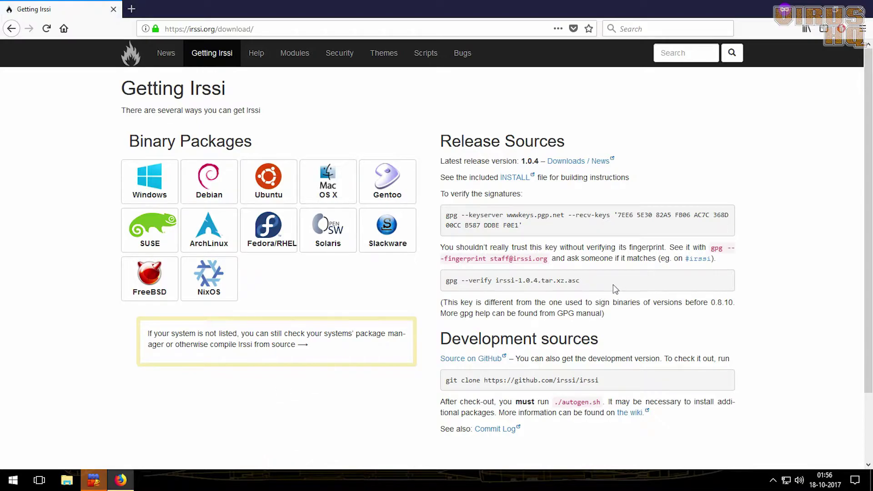
pyautogui.click(215, 183)
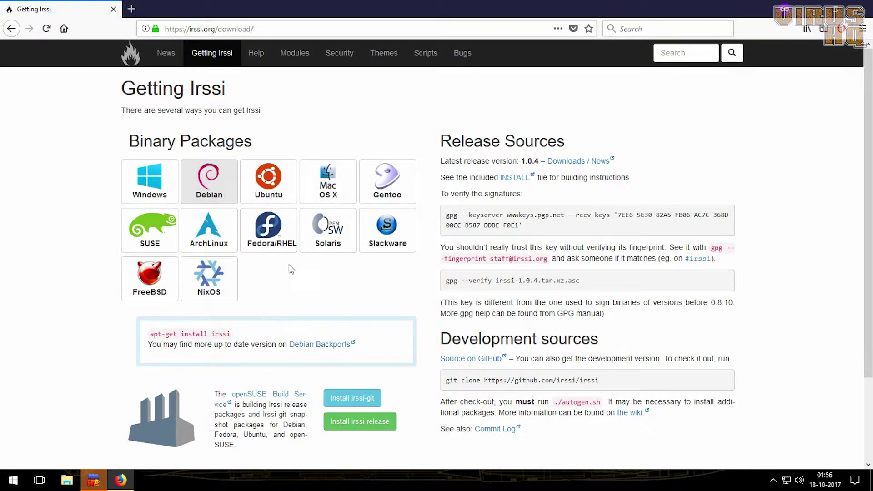
# - Copy the 'apt-get install irssi' command from the Debian instructions
pyautogui.scroll(-2, 291, 268)
pyautogui.scroll(-1, 296, 272)
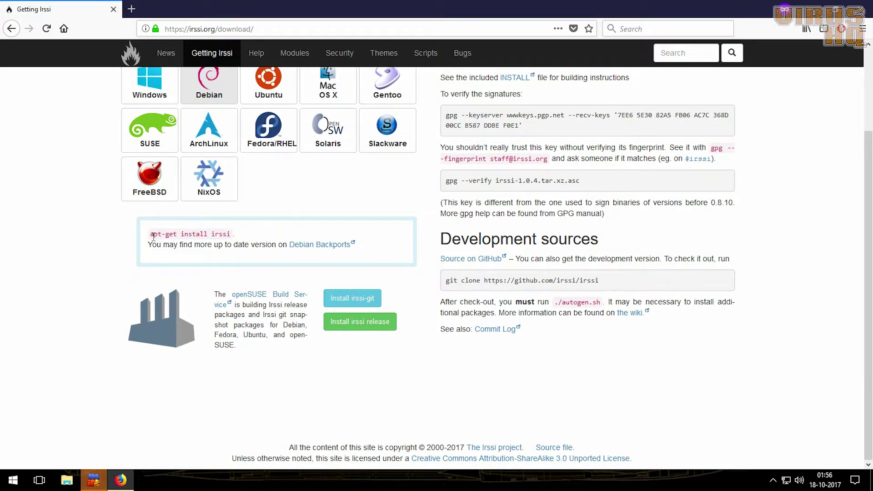
pyautogui.moveTo(150, 235); pyautogui.dragTo(233, 236)
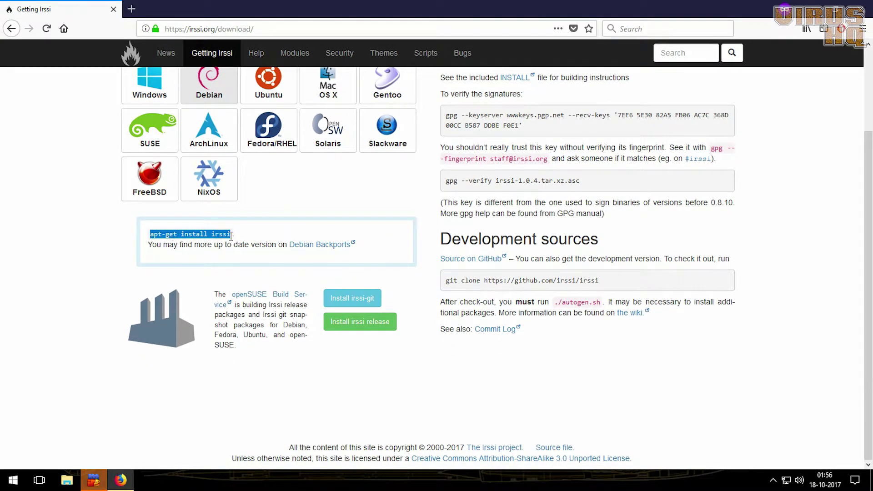
pyautogui.rightClick(215, 237)
pyautogui.click(239, 249)
# - Launch PuTTY, SSH to 192.168.0.105, log in as pi and clear the screen
pyautogui.press('super')
pyautogui.write('putty')
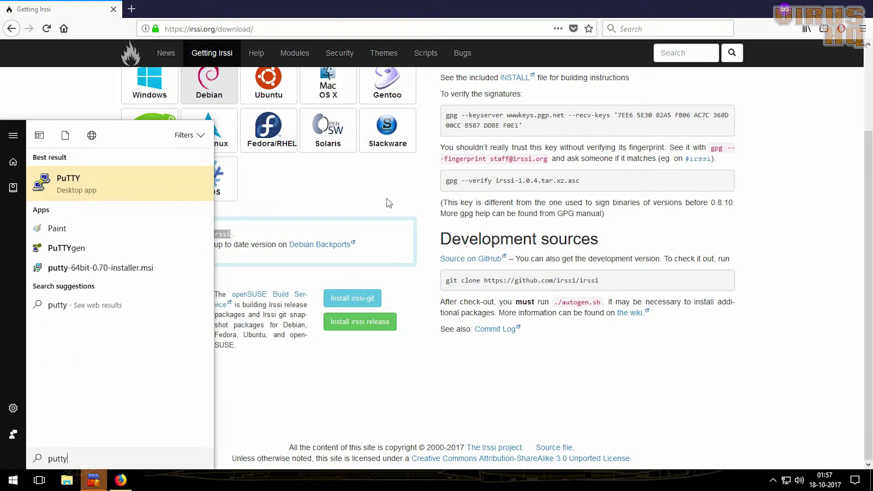
pyautogui.press('Return')
pyautogui.write('192.168.0.105')
pyautogui.press('Return')
pyautogui.write('pi')
pyautogui.press('Return')
pyautogui.press('Return')
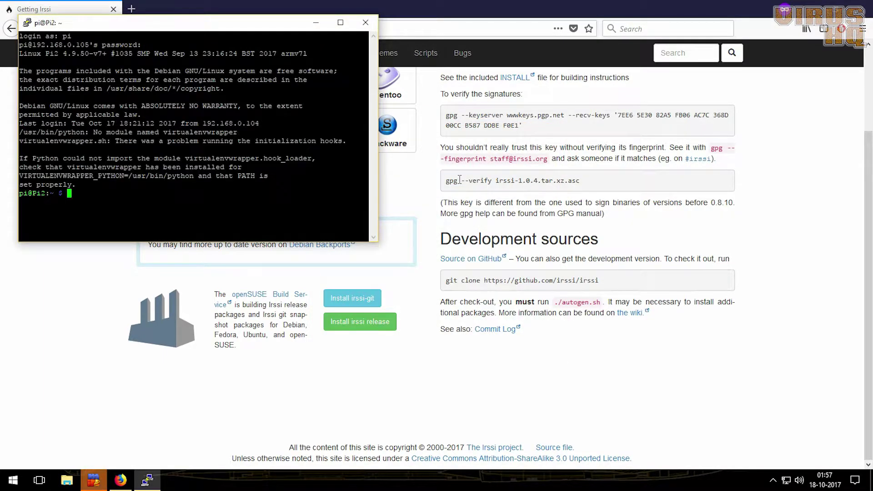
pyautogui.write('clear')
pyautogui.press('Return')
# - Change the session's terminal font size to 14 in Appearance and apply it
pyautogui.rightClick(226, 22)
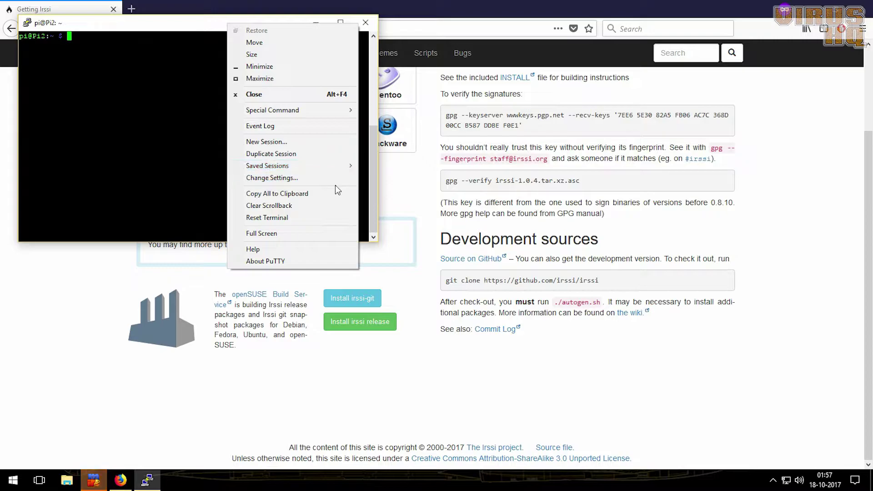
pyautogui.click(335, 180)
pyautogui.click(357, 217)
pyautogui.click(529, 233)
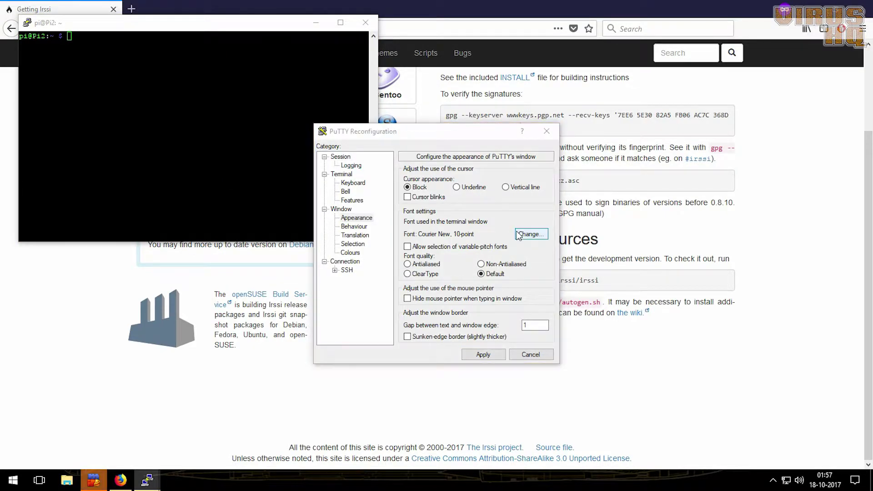
pyautogui.click(531, 270)
pyautogui.click(495, 439)
pyautogui.click(476, 353)
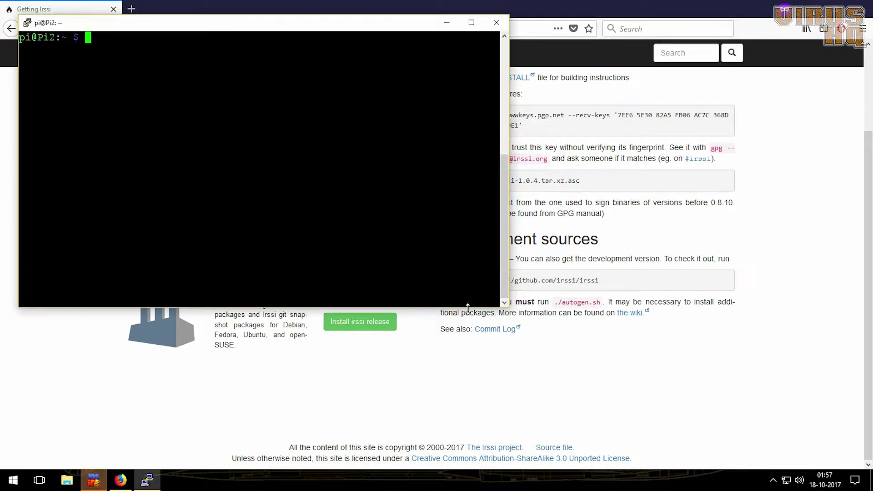
# - Try 'sudo apt-get install irssi', then rerun the earlier system update command from history
pyautogui.write('sudo apt-get install irssi')
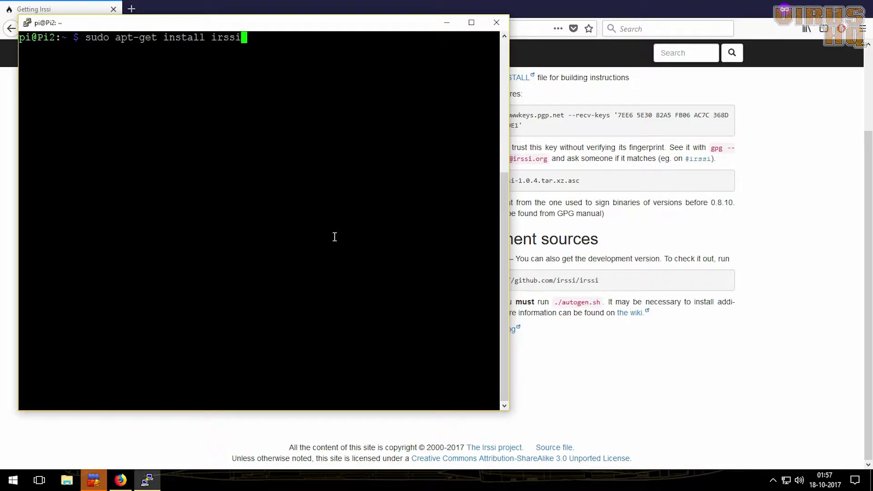
pyautogui.press('Return')
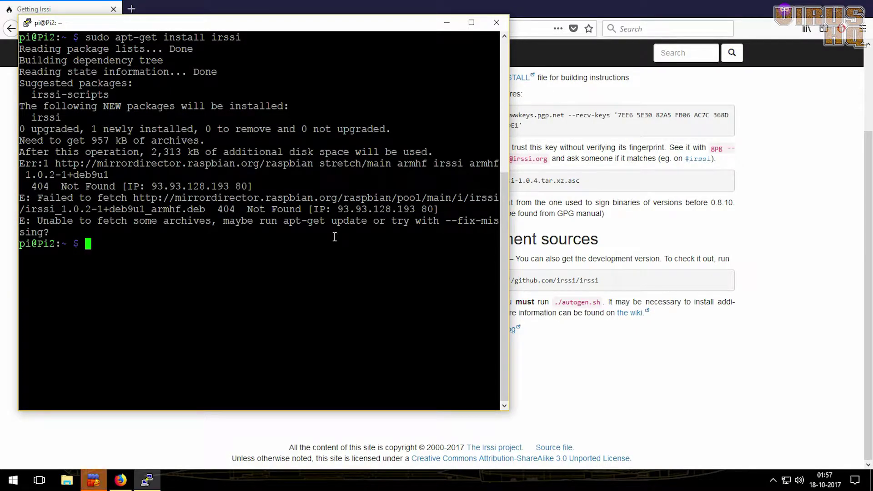
pyautogui.press('Up')
pyautogui.press('Up')
pyautogui.press('Up')
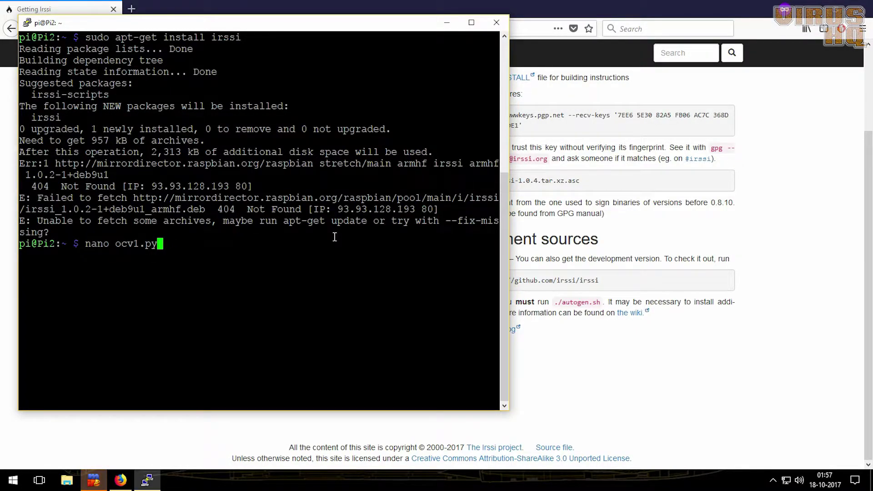
pyautogui.press('Down')
pyautogui.press('Up')
pyautogui.press('Up')
pyautogui.press('Up')
pyautogui.press('Up')
pyautogui.press('Up')
pyautogui.press('Up')
pyautogui.press('Up')
pyautogui.press('Up')
pyautogui.press('Up')
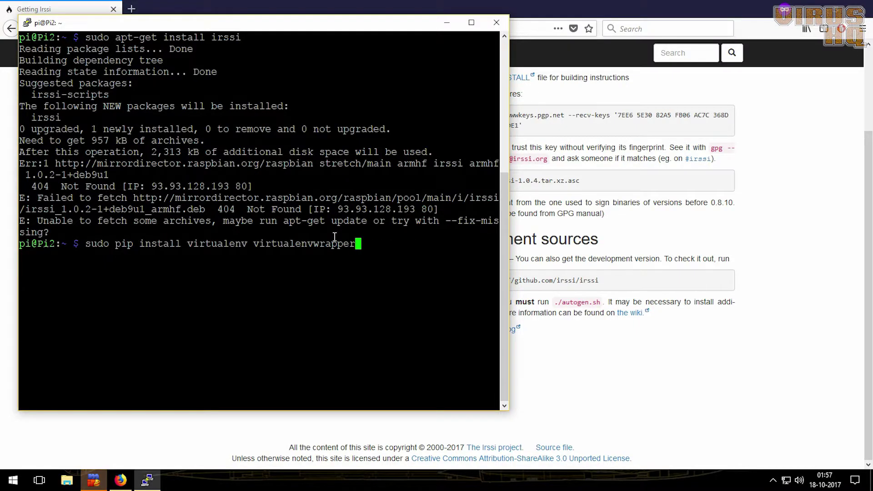
# - Interrupt the update, rerun apt-get update and upgrade without the trailing -y, and return to Firefox
pyautogui.press('Up')
pyautogui.press('Up')
pyautogui.press('Up')
pyautogui.press('Up')
pyautogui.press('Up')
pyautogui.press('Up')
pyautogui.press('Up')
pyautogui.press('Up')
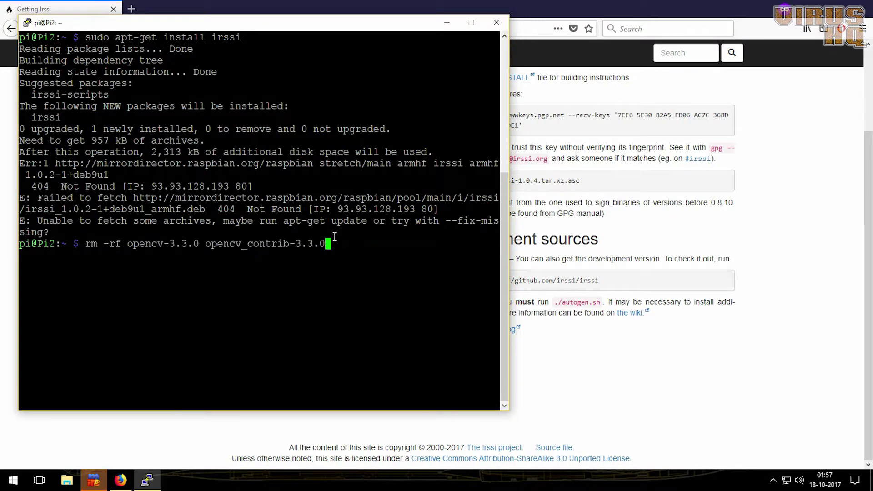
pyautogui.press('Return')
pyautogui.hotkey('ctrl', 'c')
pyautogui.press('Up')
pyautogui.press('BackSpace')
pyautogui.press('BackSpace')
pyautogui.press('BackSpace')
pyautogui.press('Return')
pyautogui.hotkey('alt', 'Tab')
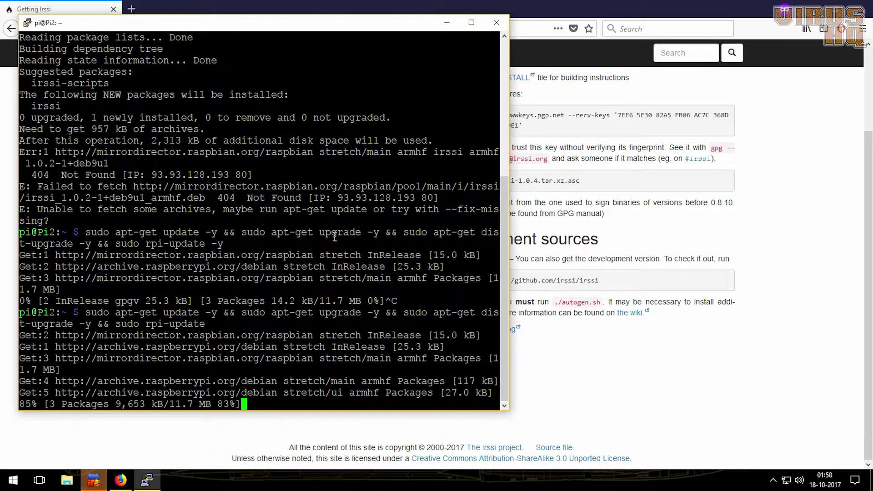
pyautogui.hotkey('alt', 'Tab')
pyautogui.scroll(4, 351, 308)
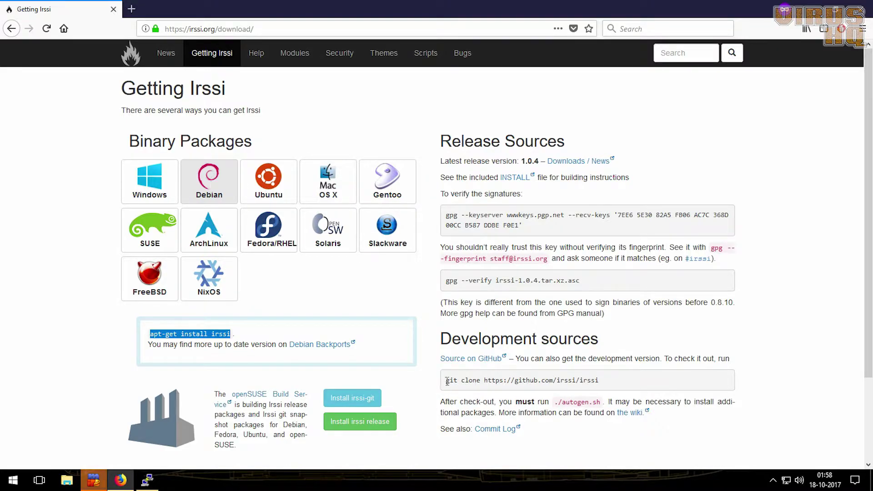
pyautogui.click(149, 487)
pyautogui.click(547, 5)
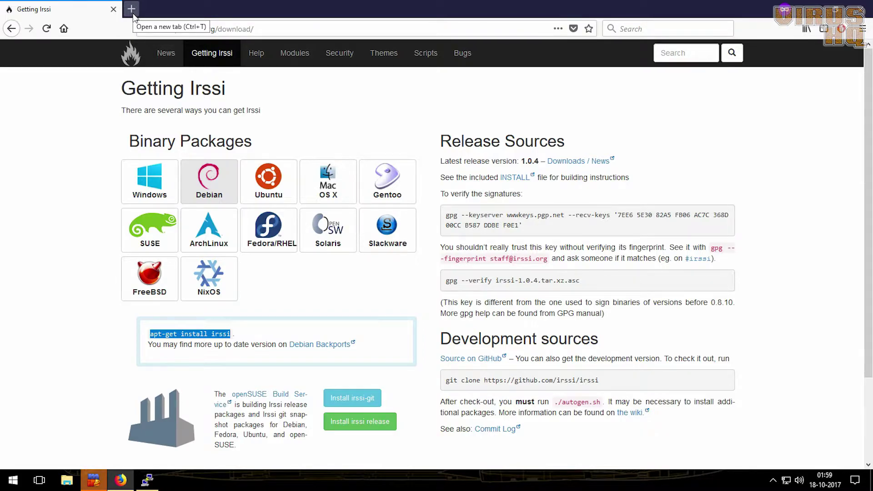
# - Check the upgrade's package download progress in PuTTY, then bring the maximized Getting Irssi page back
pyautogui.click(154, 488)
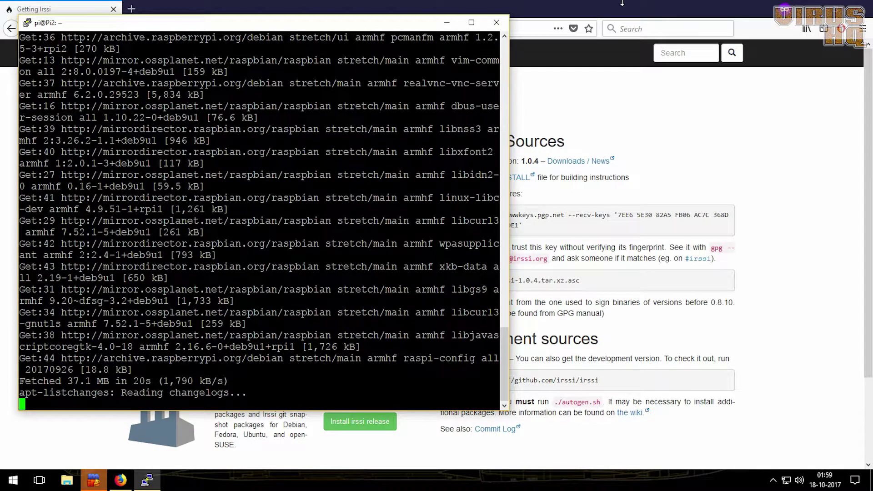
pyautogui.moveTo(369, 23); pyautogui.dragTo(371, 38)
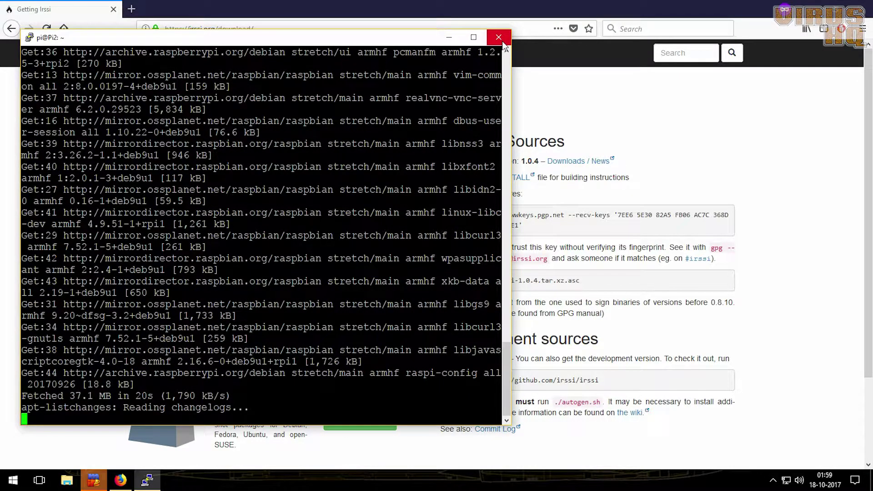
pyautogui.doubleClick(509, 9)
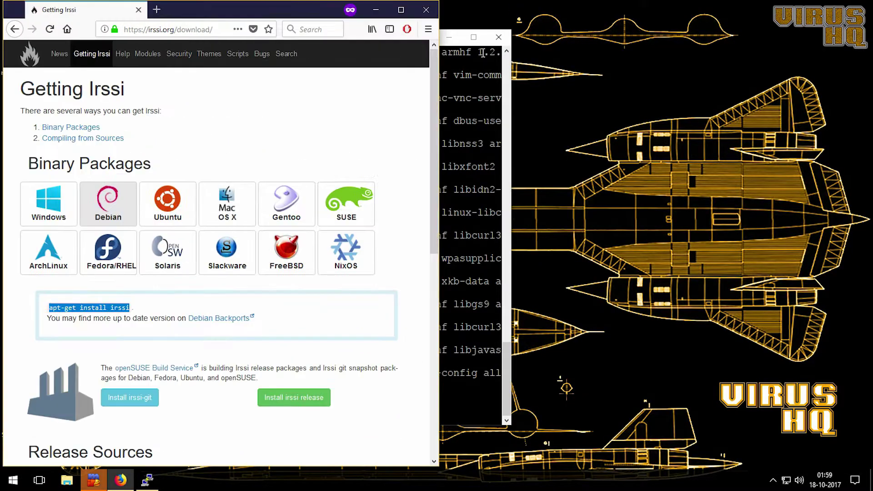
pyautogui.doubleClick(404, 18)
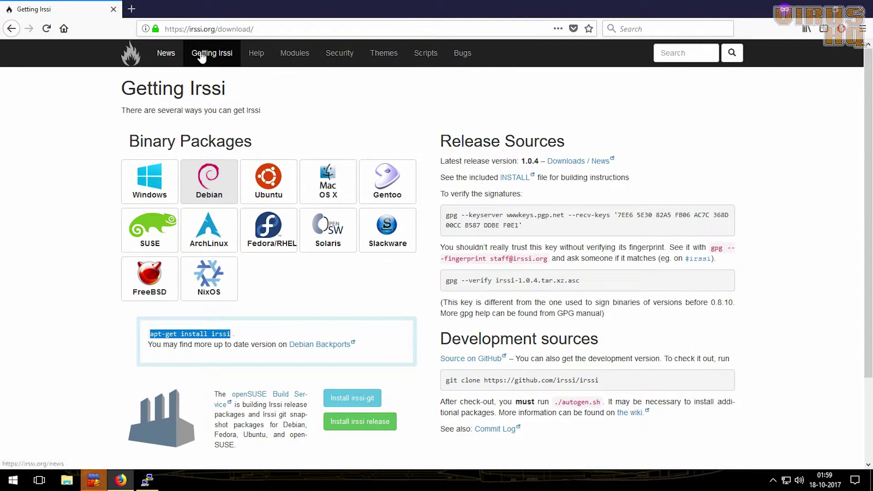
pyautogui.rightClick(257, 55)
pyautogui.click(282, 64)
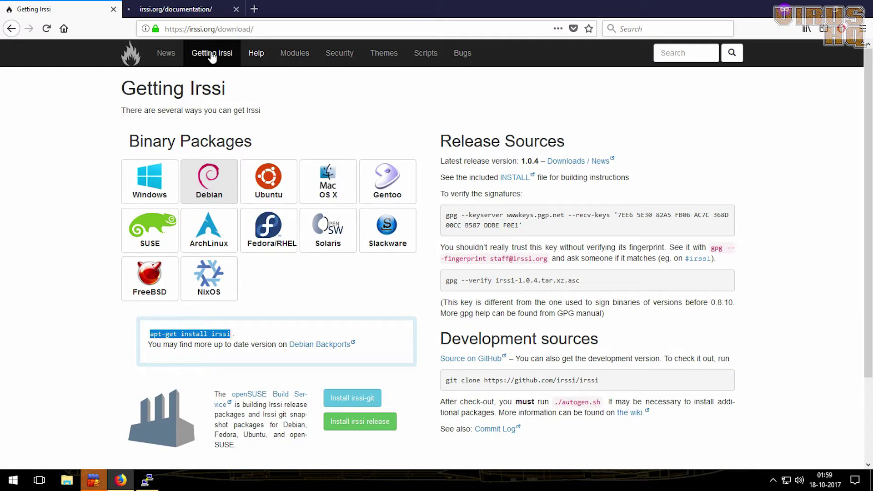
pyautogui.click(186, 6)
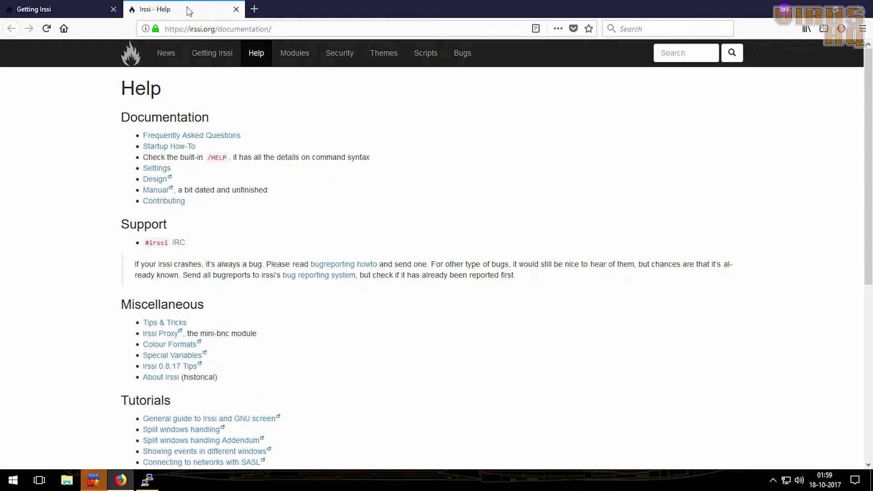
pyautogui.scroll(-5, 201, 152)
pyautogui.scroll(5, 200, 157)
pyautogui.scroll(-1, 198, 161)
pyautogui.scroll(1, 195, 168)
pyautogui.click(183, 147)
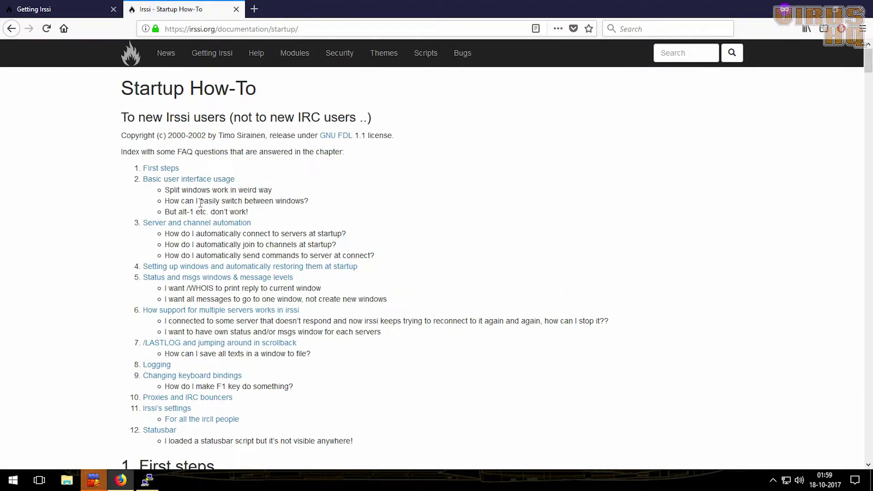
pyautogui.scroll(-3, 193, 186)
pyautogui.scroll(-3, 202, 204)
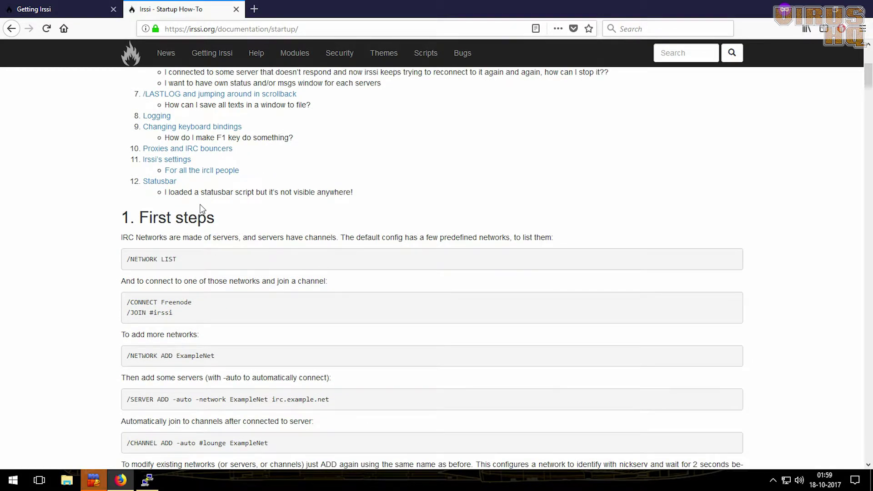
pyautogui.scroll(-3, 201, 204)
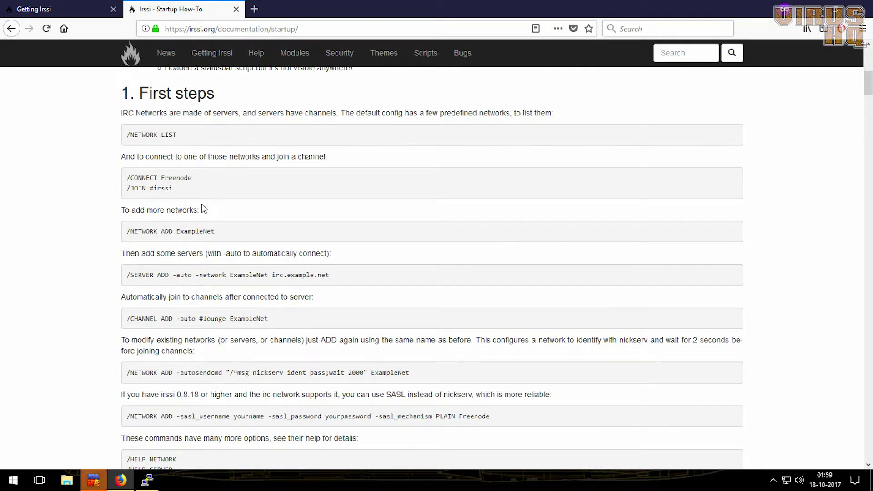
pyautogui.scroll(9, 201, 204)
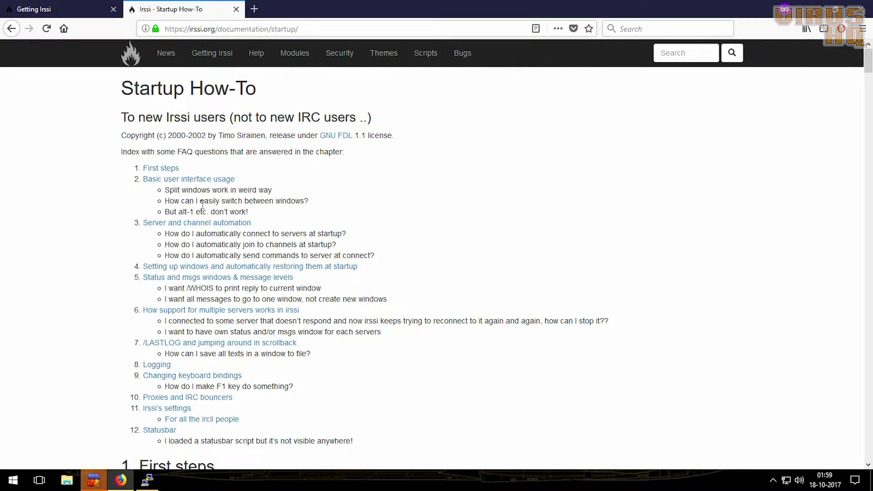
# - Close the private query windows in mIRC, minimize mIRC and bring PuTTY forward
pyautogui.click(103, 484)
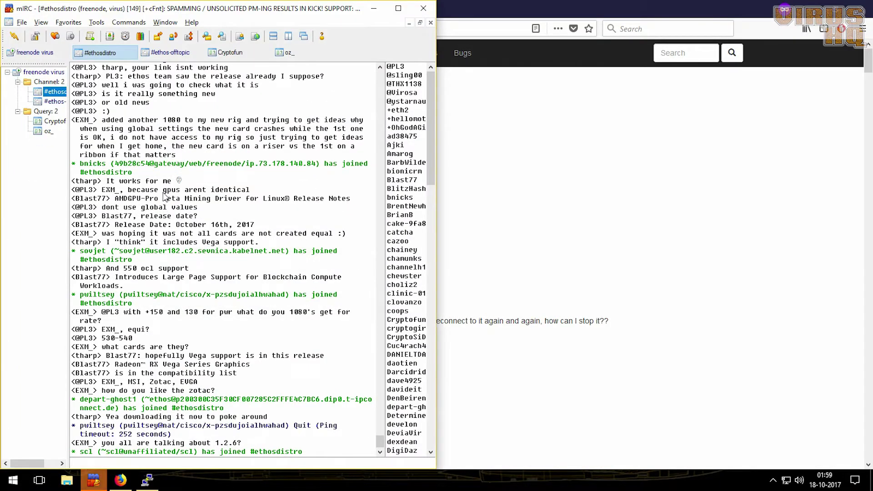
pyautogui.rightClick(227, 51)
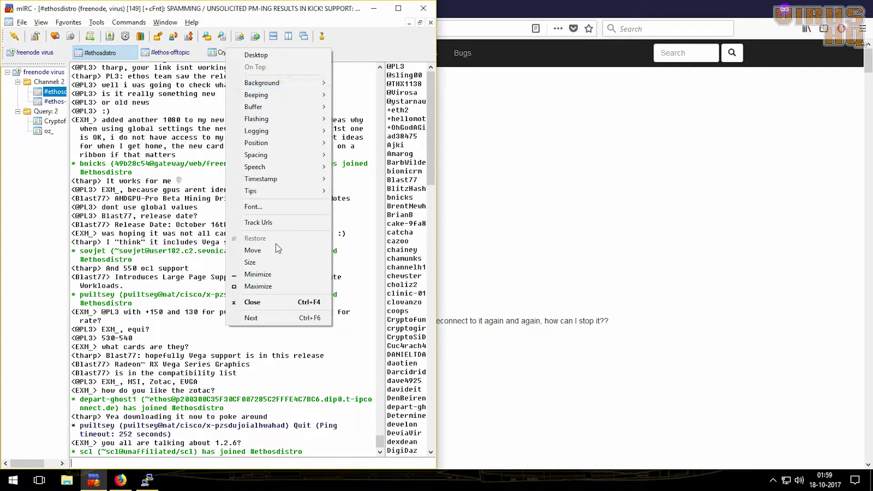
pyautogui.click(273, 302)
pyautogui.scroll(8, 235, 241)
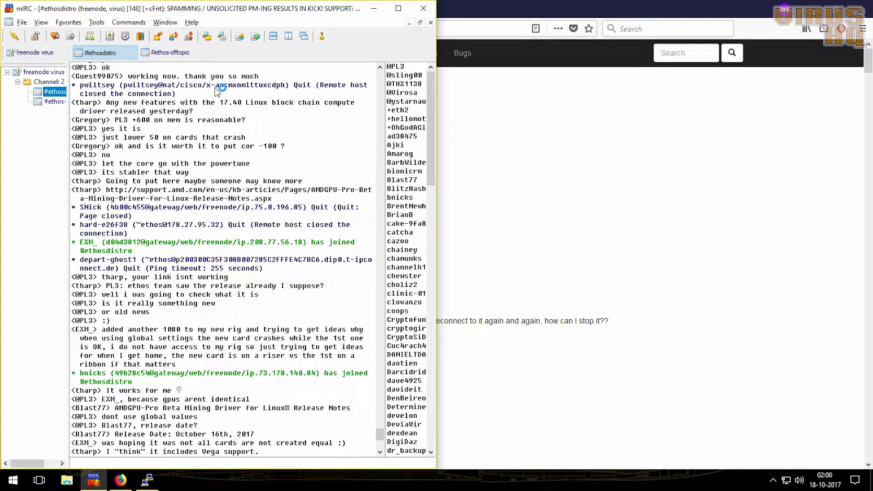
pyautogui.scroll(-9, 209, 89)
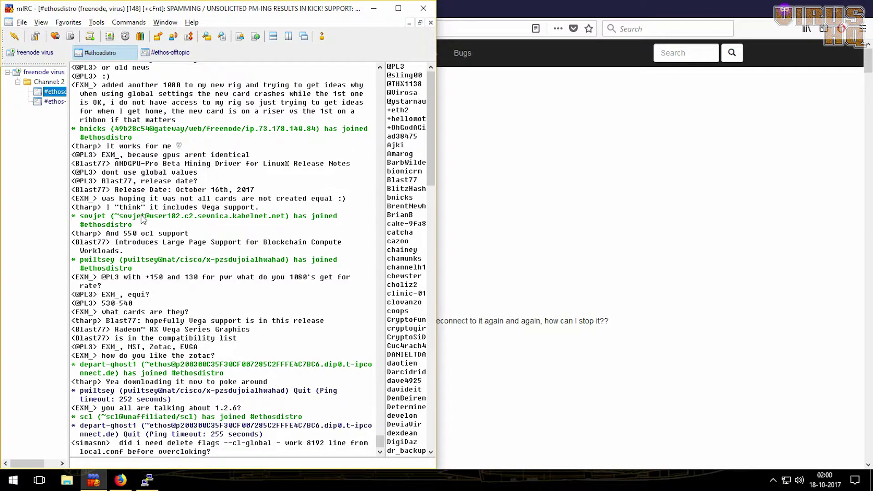
pyautogui.scroll(3, 141, 214)
pyautogui.scroll(-1, 273, 114)
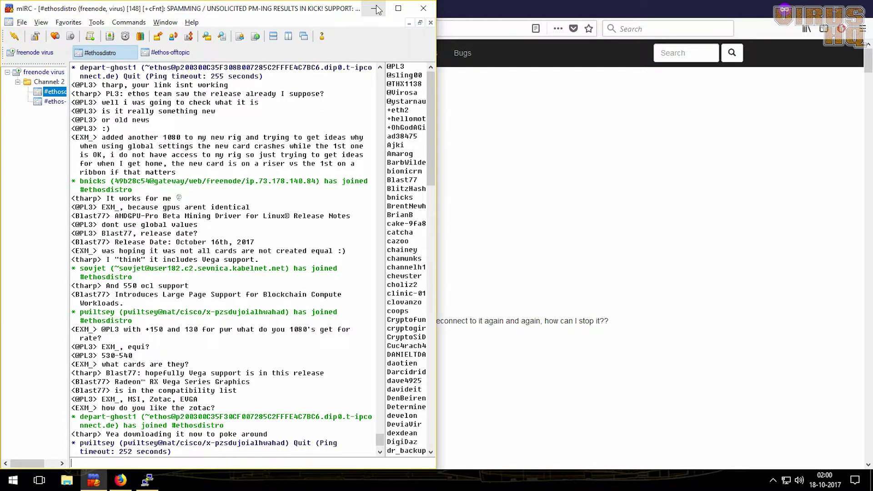
pyautogui.click(377, 6)
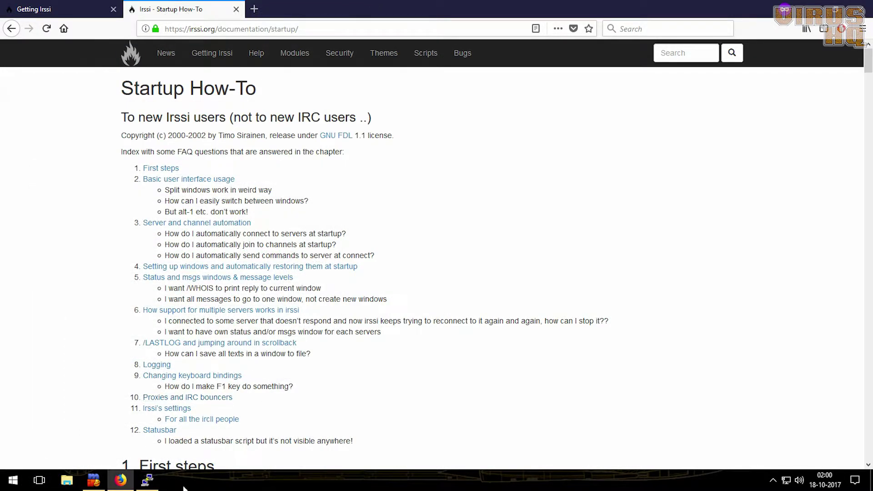
pyautogui.click(146, 480)
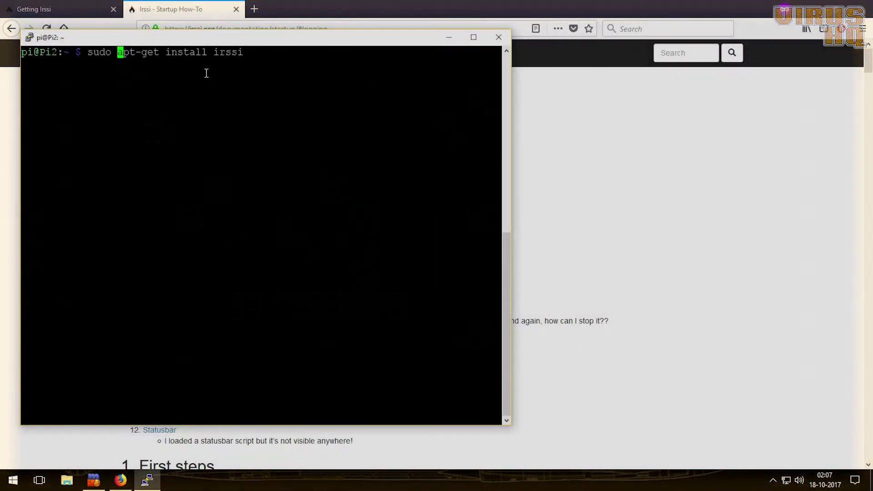
# - Run 'sudo apt-get install irssi', installing irssi 1.0.2-1+deb9u2 on the Pi
pyautogui.press('Return')
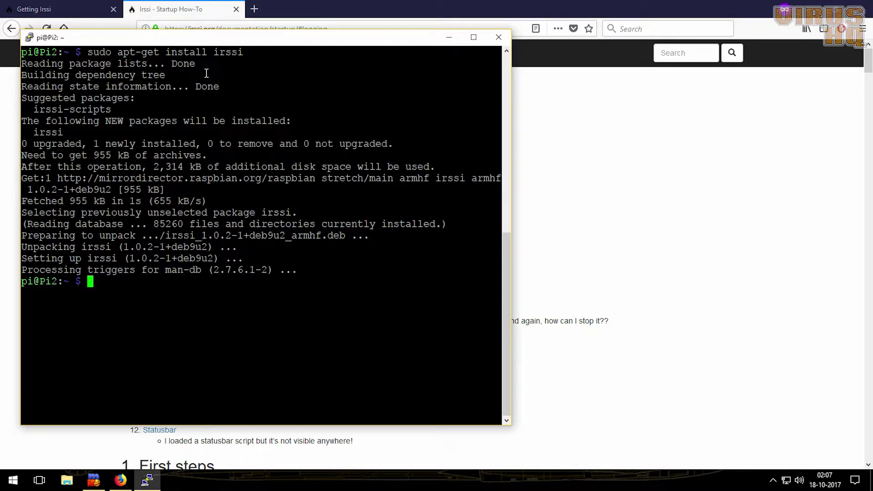
# - Edit the previous install command to 'apt-get install screen' and run it, installing screen 4.5.0-6
pyautogui.press('Up')
pyautogui.press('BackSpace')
pyautogui.press('BackSpace')
pyautogui.press('BackSpace')
pyautogui.press('BackSpace')
pyautogui.press('BackSpace')
pyautogui.write('screen')
pyautogui.press('Return')
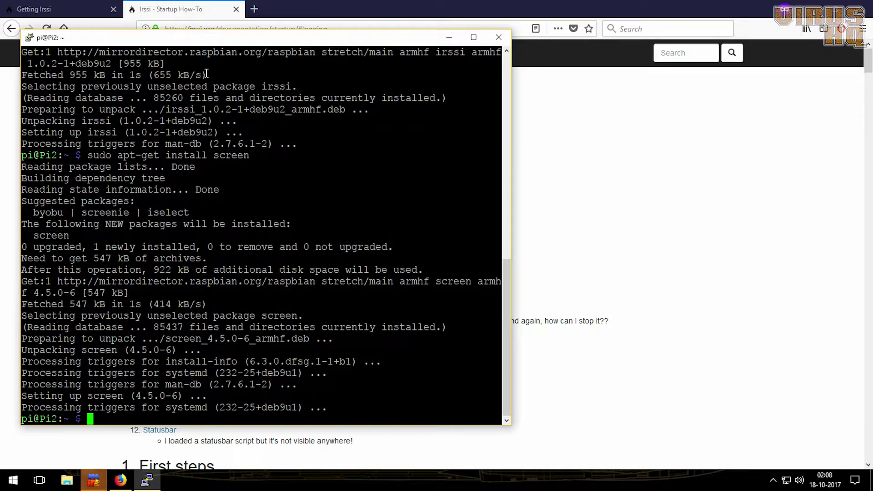
# - Clear the terminal and start irssi in a screen session with 'screen -S IRC irssi'
pyautogui.write('clear')
pyautogui.press('Return')
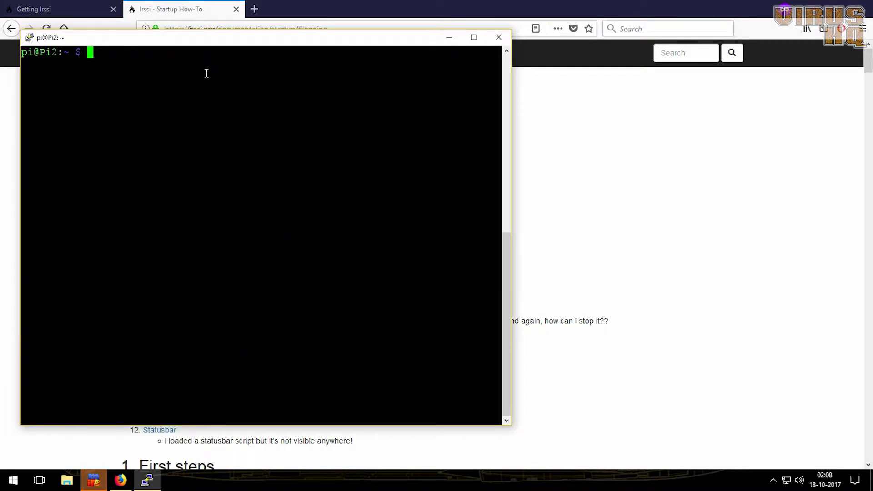
pyautogui.write('screen -S IRC irssi')
pyautogui.press('Return')
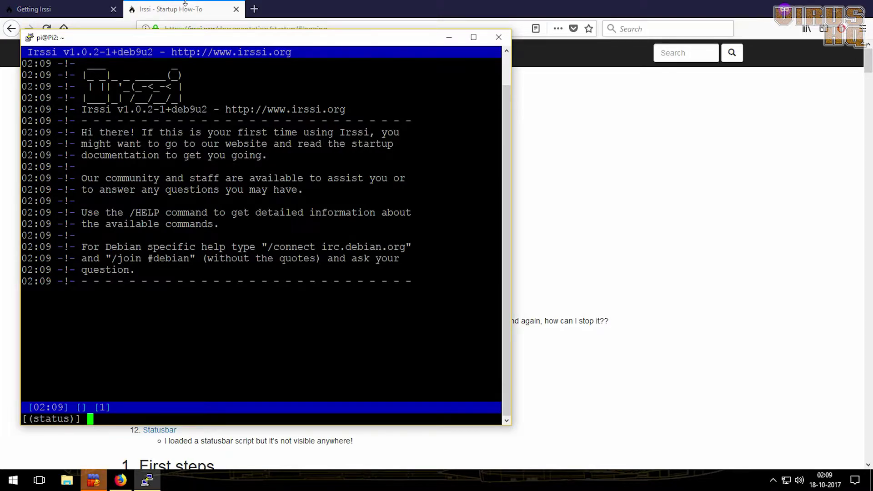
# - Copy the '/CONNECT Freenode' line from the Startup How-To page for irssi
pyautogui.write('/connect')
pyautogui.click(185, 2)
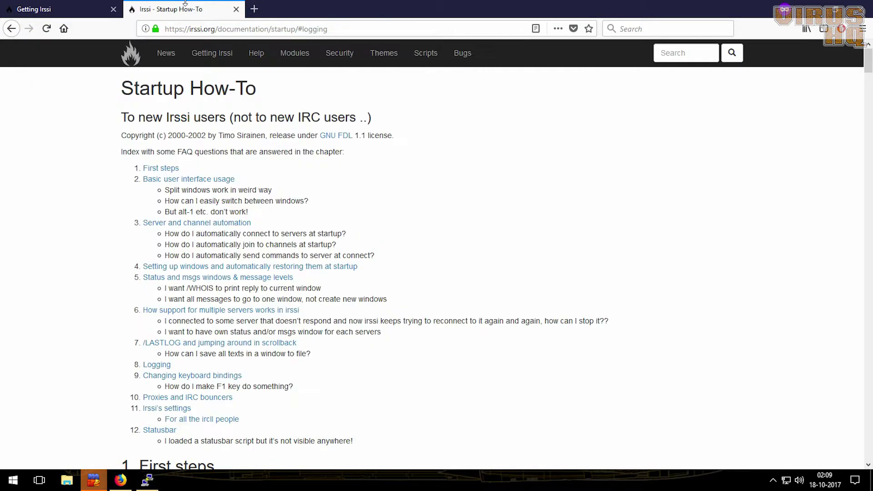
pyautogui.hotkey('alt', 'Tab')
pyautogui.hotkey('alt', 'Tab')
pyautogui.scroll(-10, 105, 63)
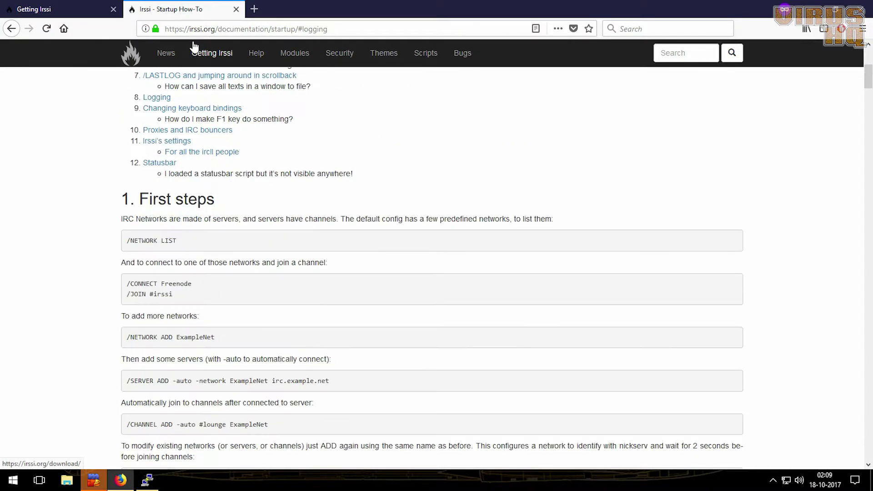
pyautogui.tripleClick(172, 115)
pyautogui.hotkey('ctrl', 'c')
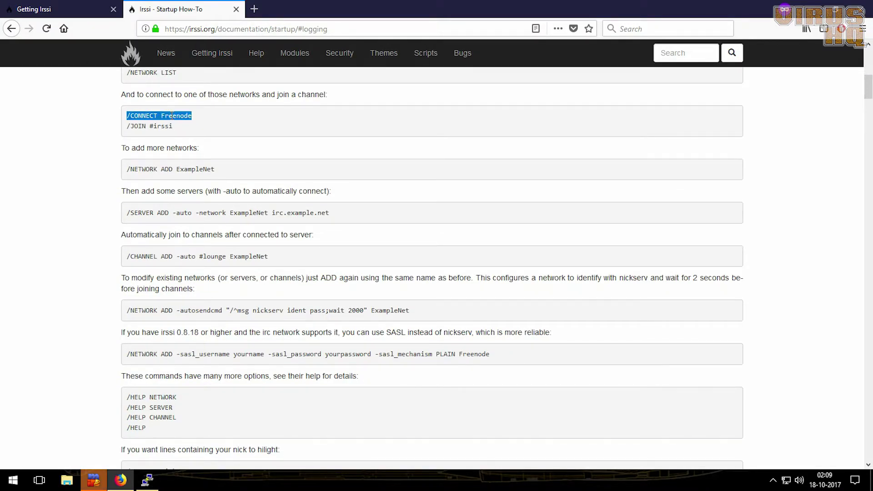
pyautogui.hotkey('alt', 'Tab')
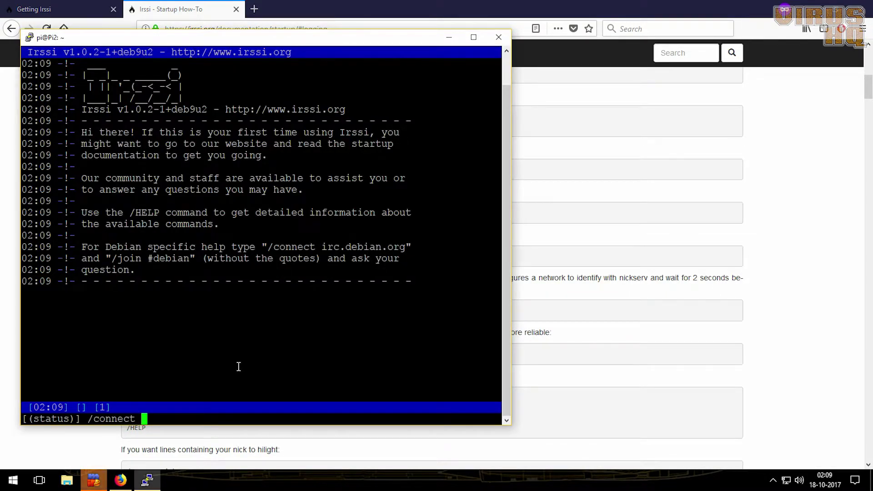
# - Paste '/CONNECT Freenode' into irssi to reach chat.freenode.net, then glance at and minimize mIRC
pyautogui.press('BackSpace')
pyautogui.press('BackSpace')
pyautogui.press('BackSpace')
pyautogui.press('BackSpace')
pyautogui.press('BackSpace')
pyautogui.press('BackSpace')
pyautogui.press('BackSpace')
pyautogui.press('BackSpace')
pyautogui.rightClick(238, 366)
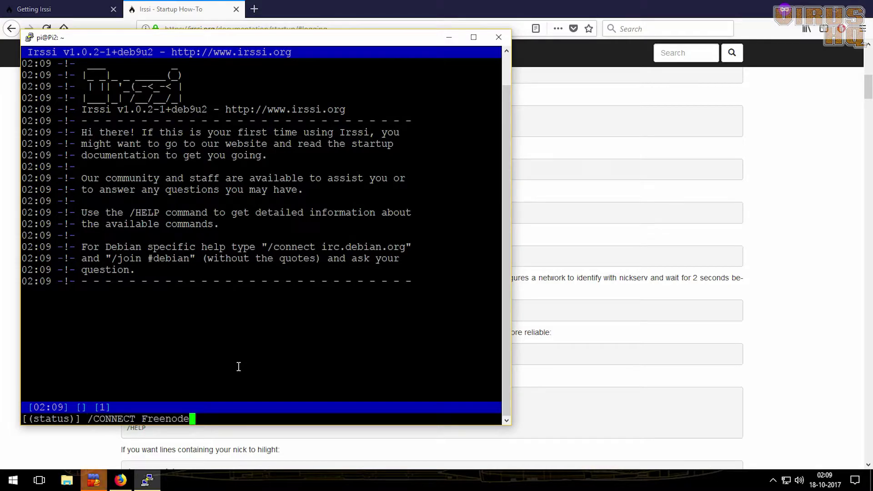
pyautogui.press('Return')
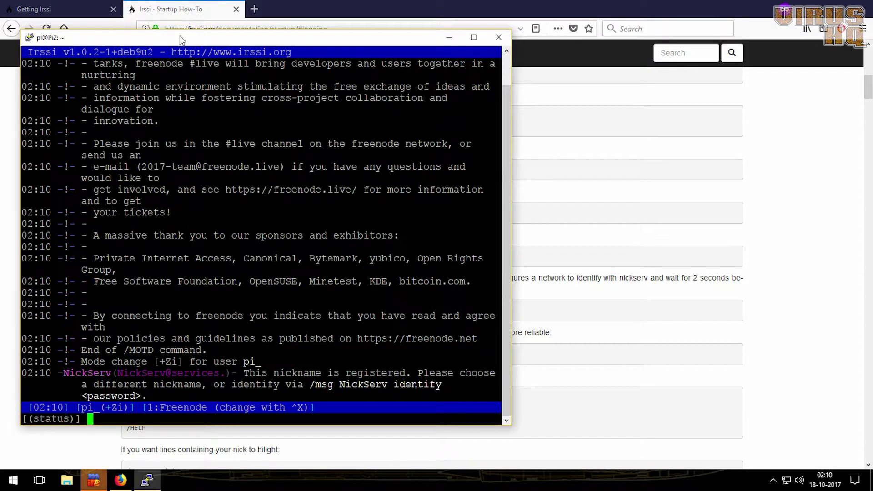
pyautogui.click(94, 480)
pyautogui.click(100, 53)
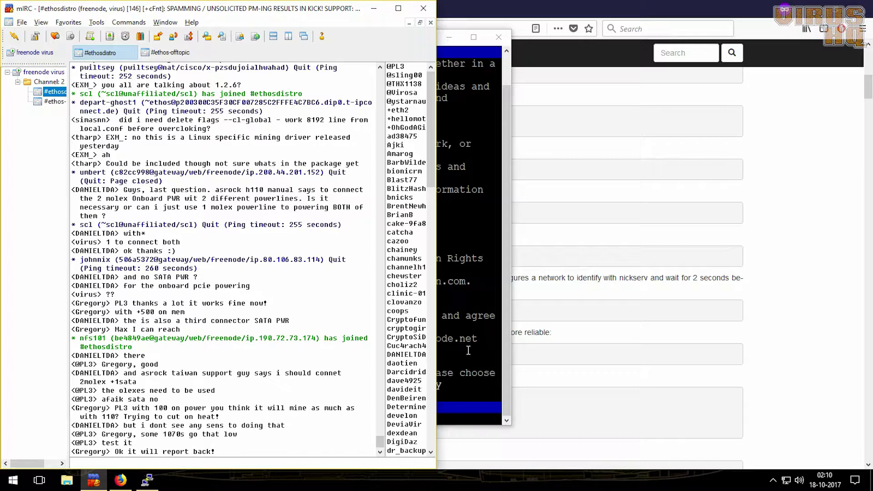
pyautogui.click(374, 8)
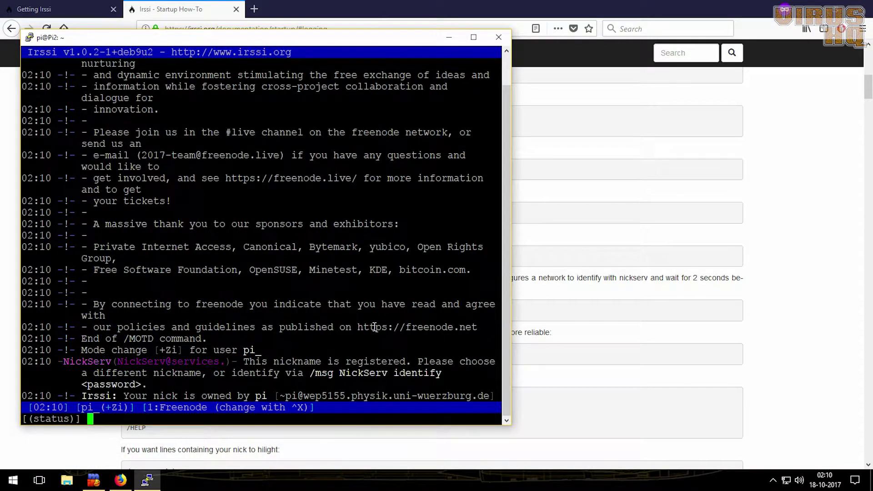
# - Set a new irssi nickname with /nick, then '/join #ethosdistro' (147 nicks listed)
pyautogui.write('/nick virus_')
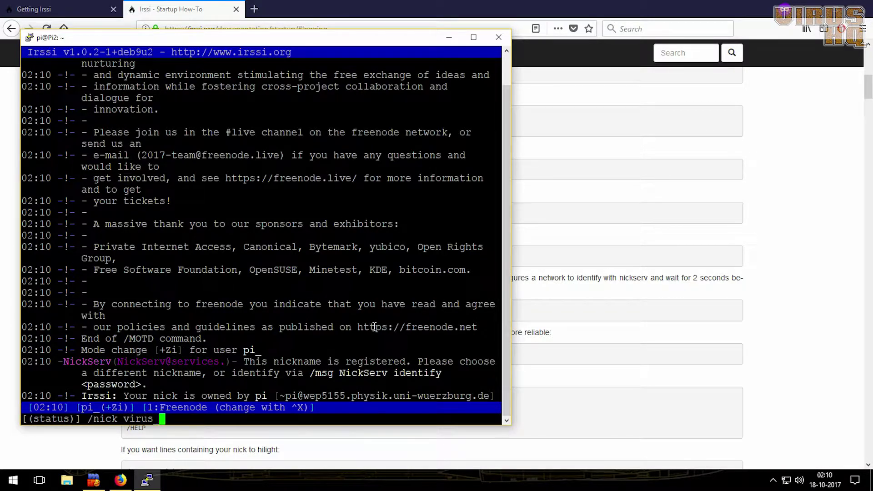
pyautogui.write('hq')
pyautogui.press('Return')
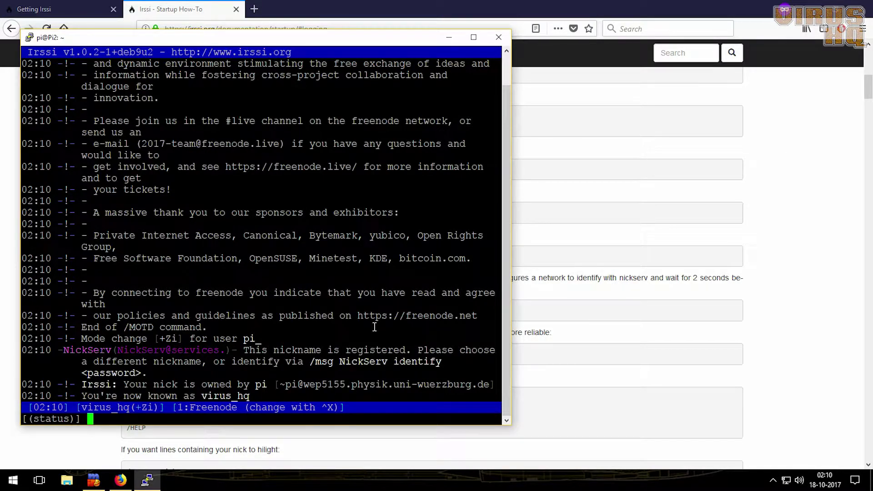
pyautogui.write('/join #etho')
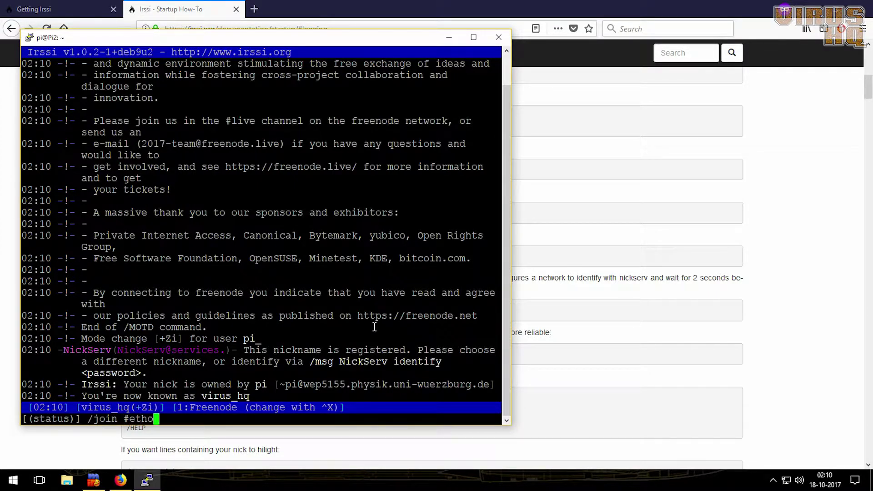
pyautogui.write('sdistro')
pyautogui.press('Return')
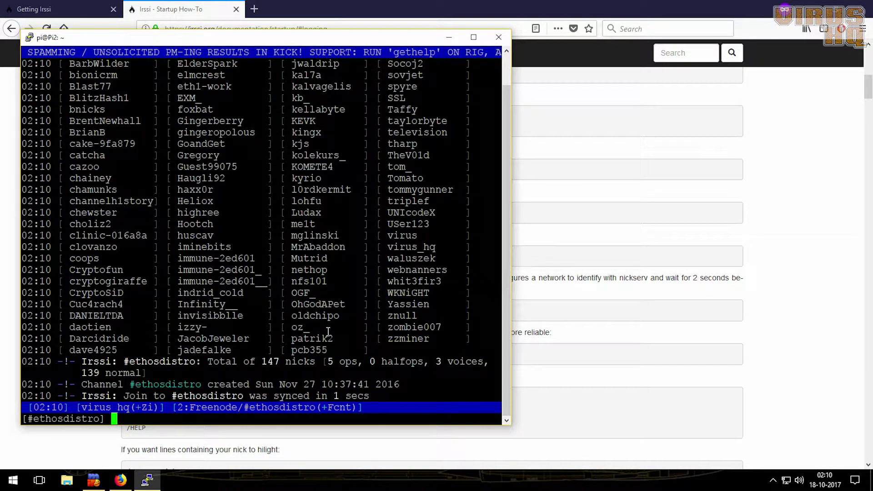
# - Bring mIRC forward, then switch back to the PuTTY irssi session
pyautogui.click(92, 482)
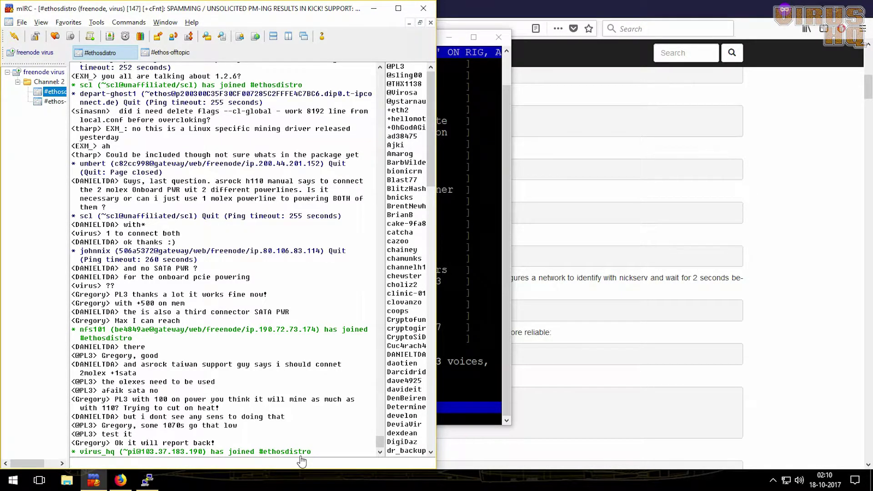
pyautogui.hotkey('alt', 'Tab')
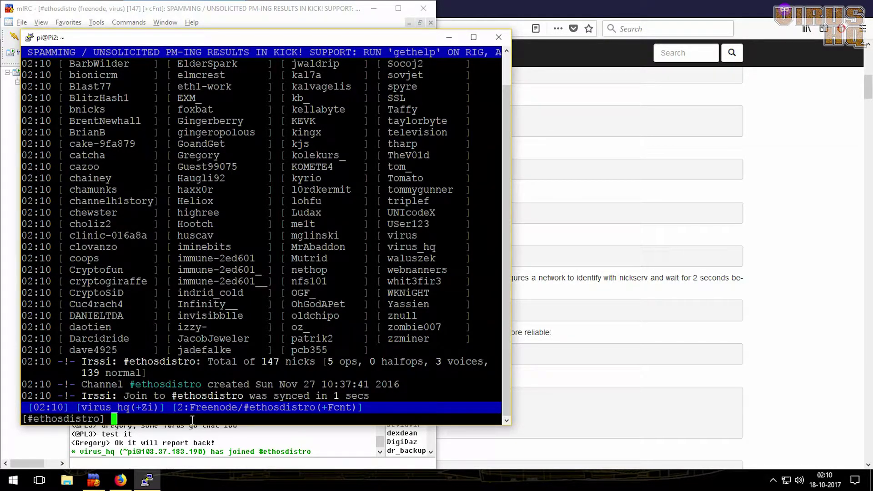
# - From irssi's status window (/window 1), join #ethos-offtopic, then return to mIRC
pyautogui.write('/wi')
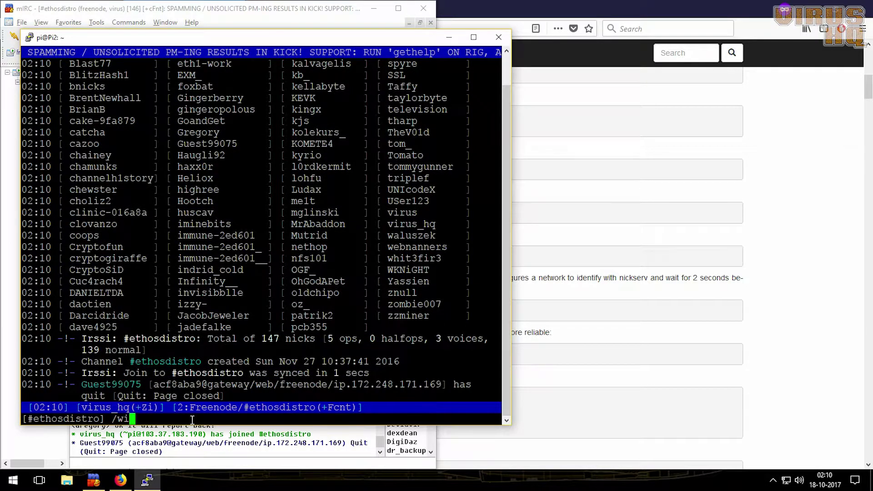
pyautogui.write('ndow 1')
pyautogui.press('Return')
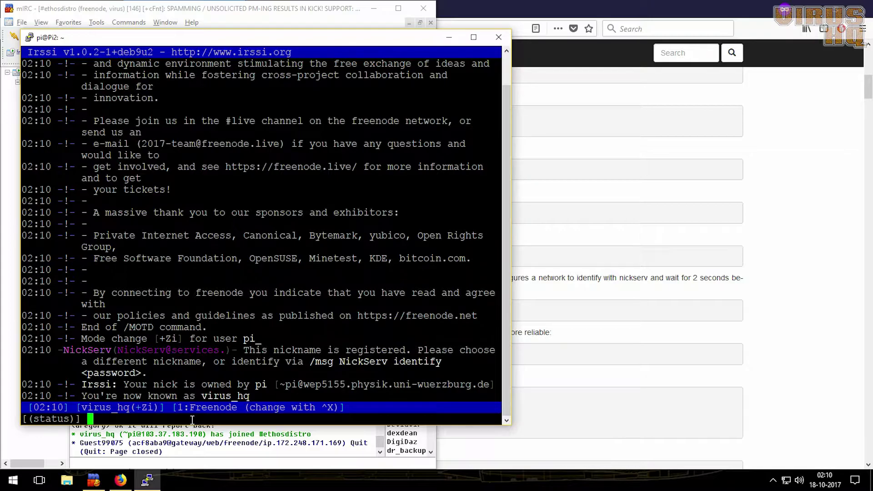
pyautogui.write('/join #e')
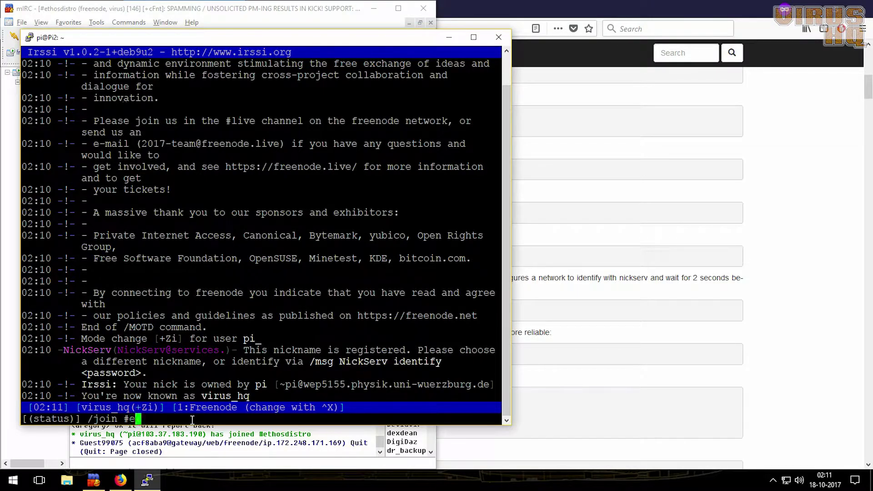
pyautogui.write('thos-offtopic')
pyautogui.press('Return')
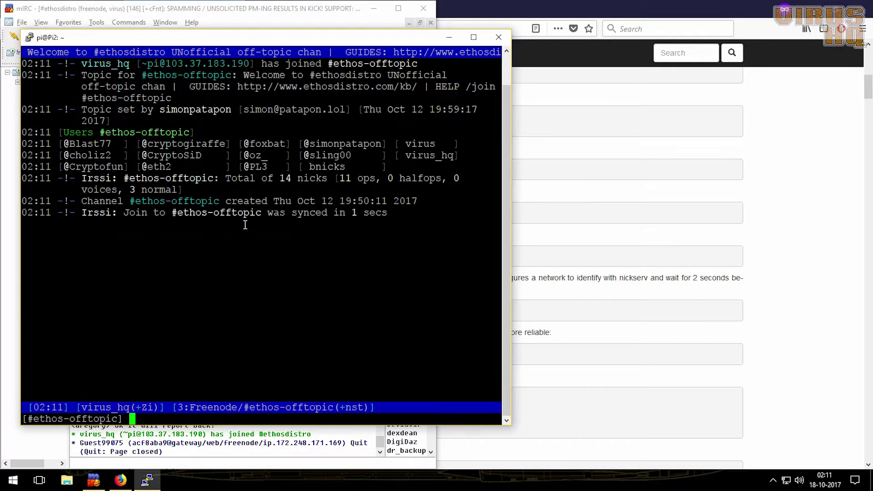
pyautogui.hotkey('alt', 'Tab')
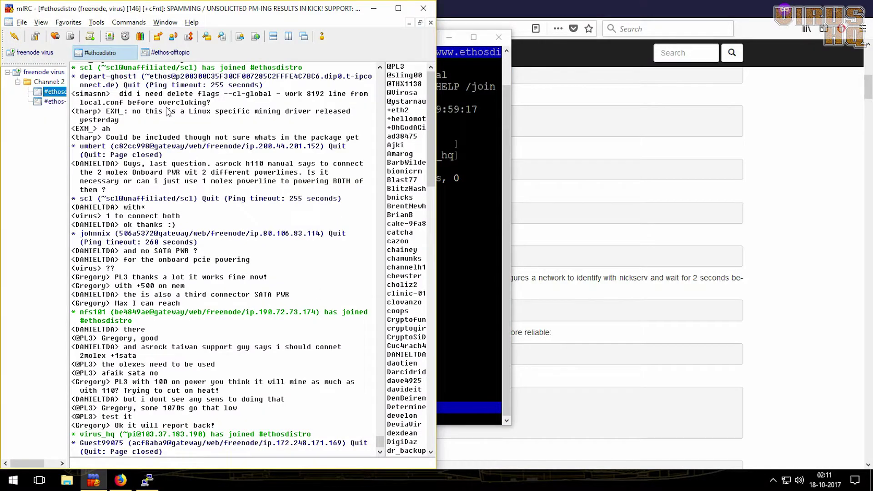
# - Check virus_hq's join in mIRC's #ethos-offtopic window, then minimize mIRC
pyautogui.click(176, 54)
pyautogui.scroll(-20, 223, 77)
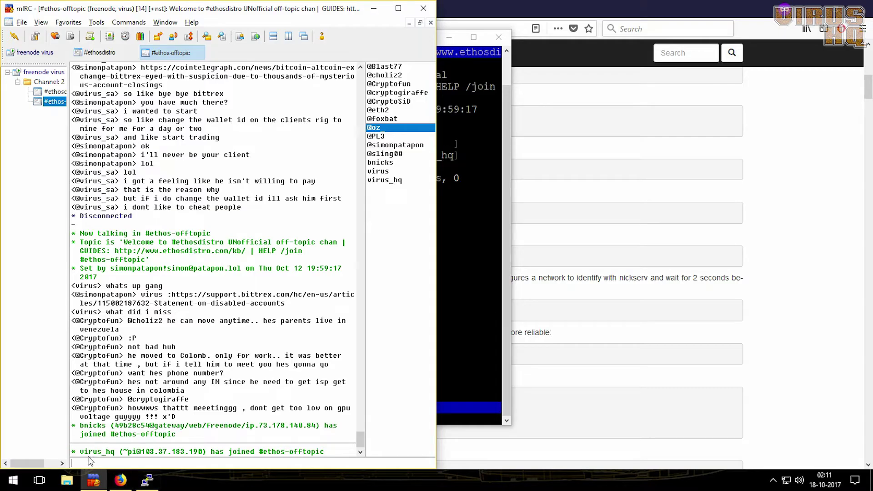
pyautogui.moveTo(84, 451); pyautogui.dragTo(308, 453)
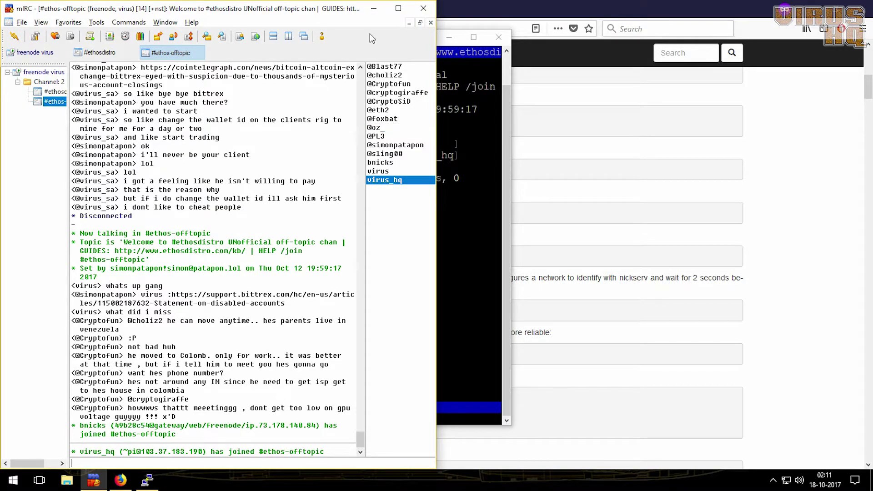
pyautogui.click(372, 8)
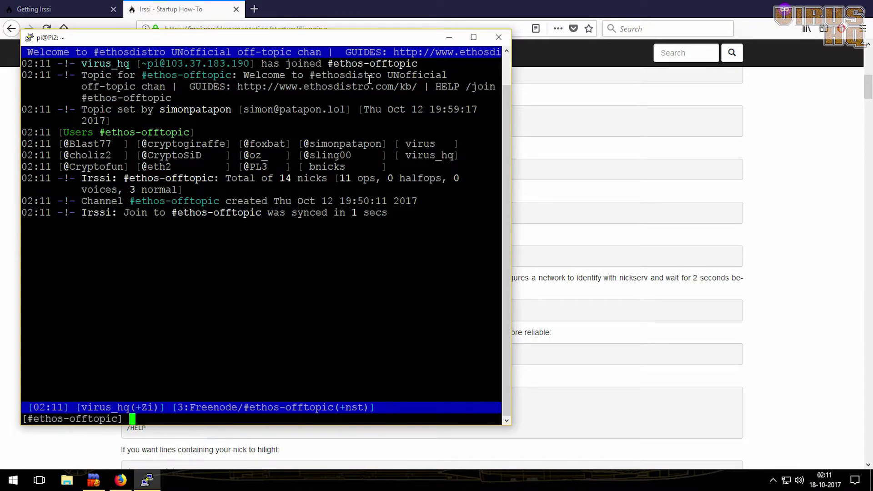
# - Cycle irssi windows 2, 3, 1, 2, 3 with Alt+number, ending on #ethos-offtopic, then restore mIRC
pyautogui.hotkey('alt', '2')
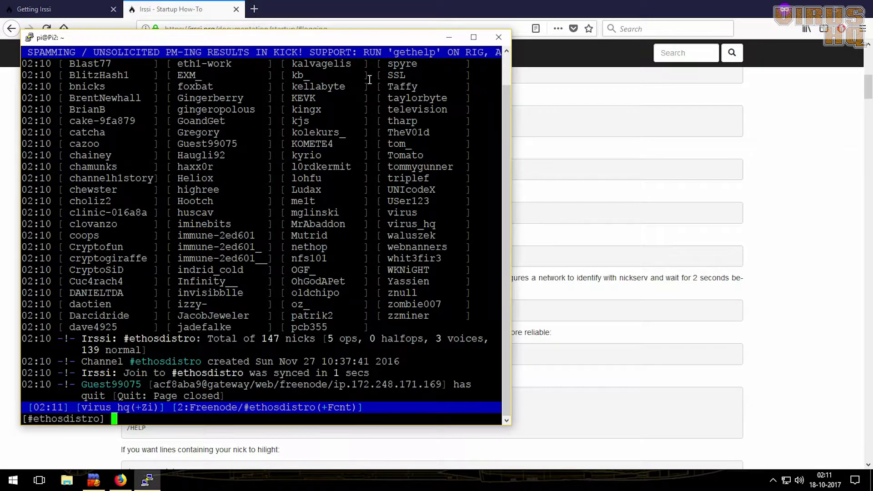
pyautogui.hotkey('alt', '3')
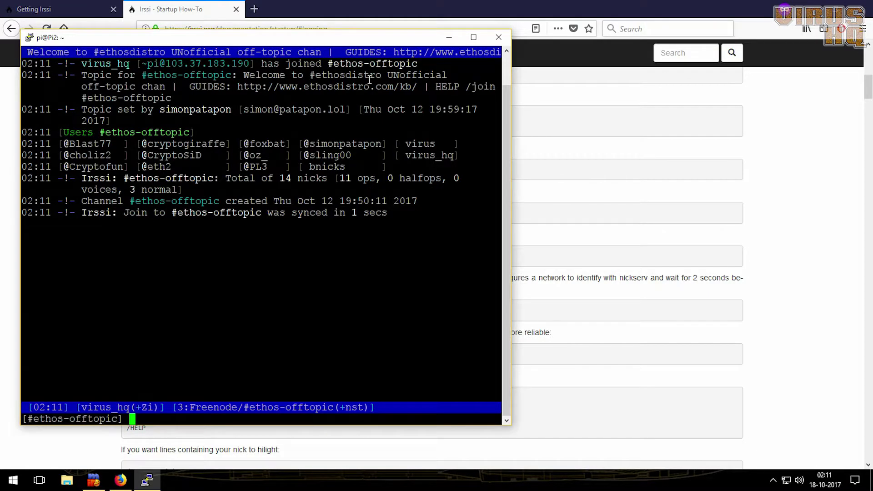
pyautogui.hotkey('alt', '1')
pyautogui.hotkey('alt', '2')
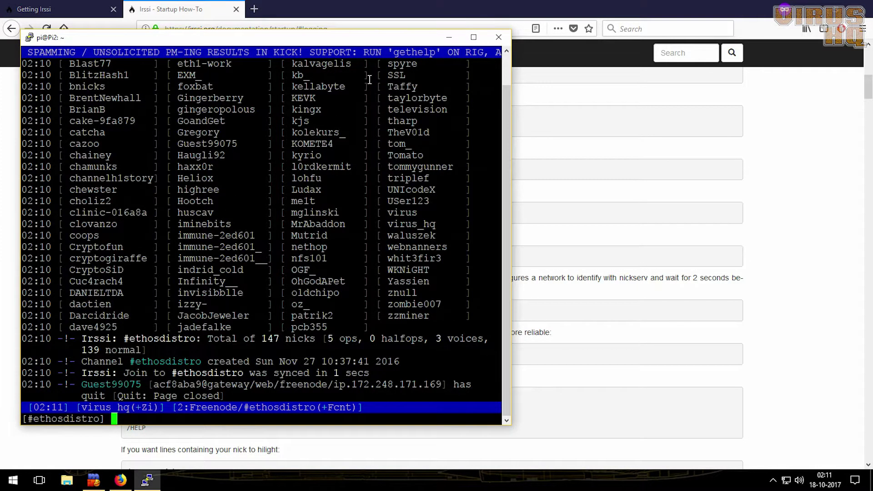
pyautogui.hotkey('alt', '3')
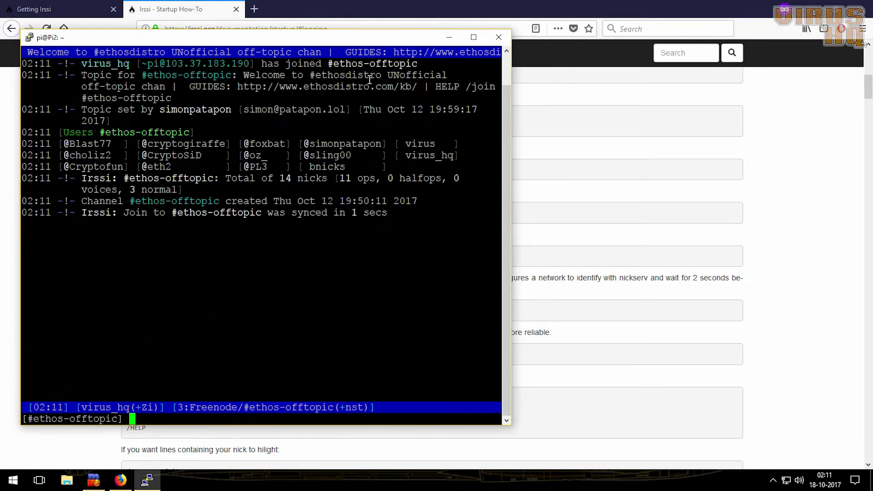
pyautogui.hotkey('alt', 'Tab')
pyautogui.hotkey('alt', 'Tab')
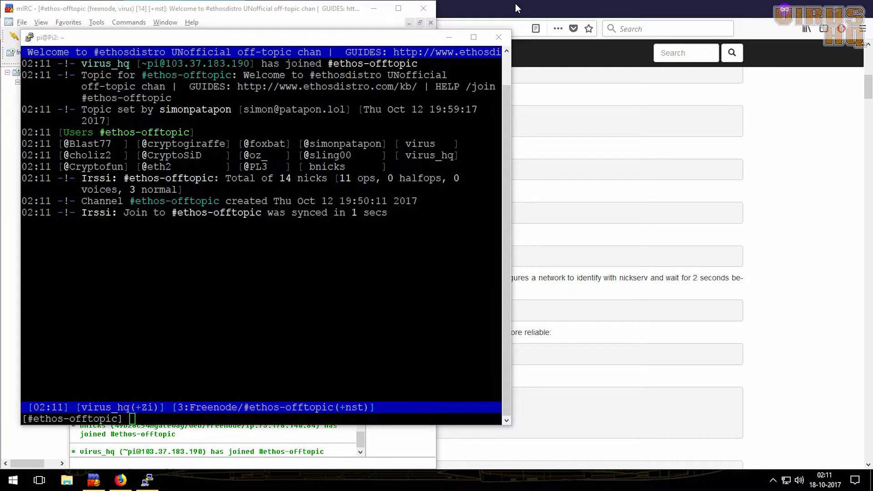
pyautogui.click(379, 12)
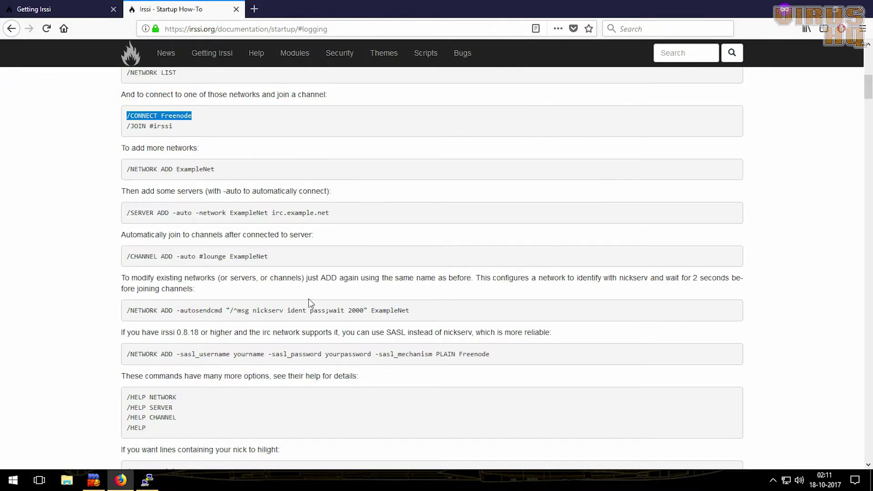
# - Highlight the previous/next window shortcut line and scroll on to the Split windows section
pyautogui.scroll(-4, 278, 289)
pyautogui.scroll(3, 185, 279)
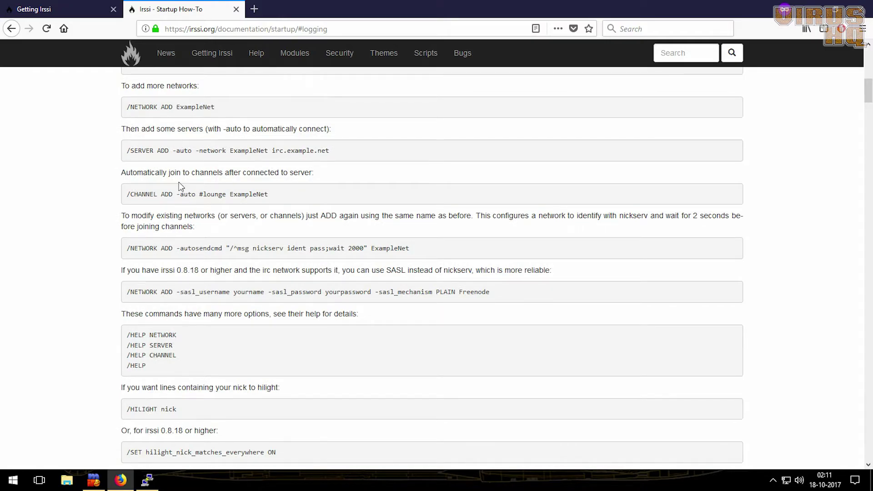
pyautogui.scroll(1, 170, 128)
pyautogui.scroll(-8, 179, 159)
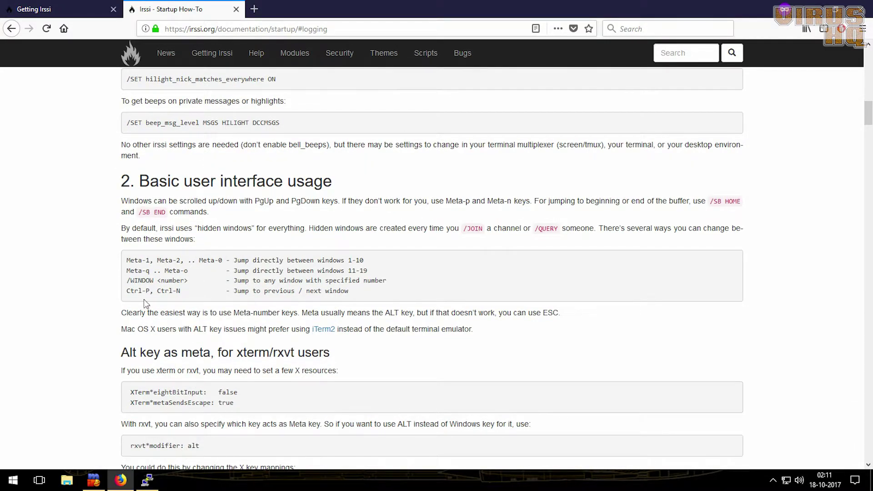
pyautogui.moveTo(128, 295); pyautogui.dragTo(349, 293)
pyautogui.scroll(-6, 329, 295)
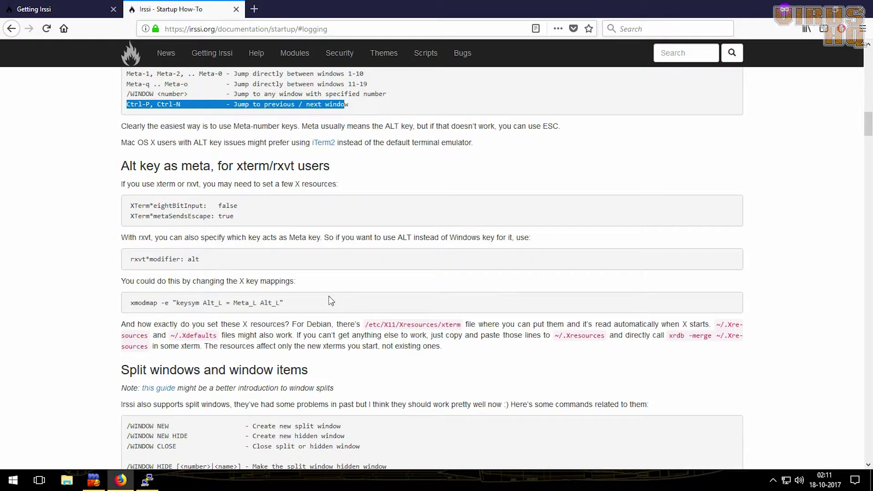
pyautogui.scroll(-3, 114, 257)
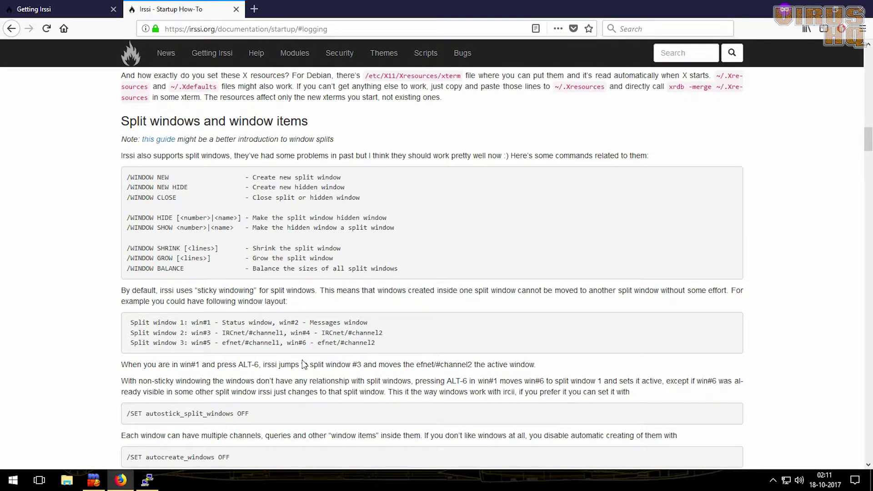
# - Run /window balance in irssi to even out the split windows, then return to Firefox
pyautogui.hotkey('alt', 'Tab')
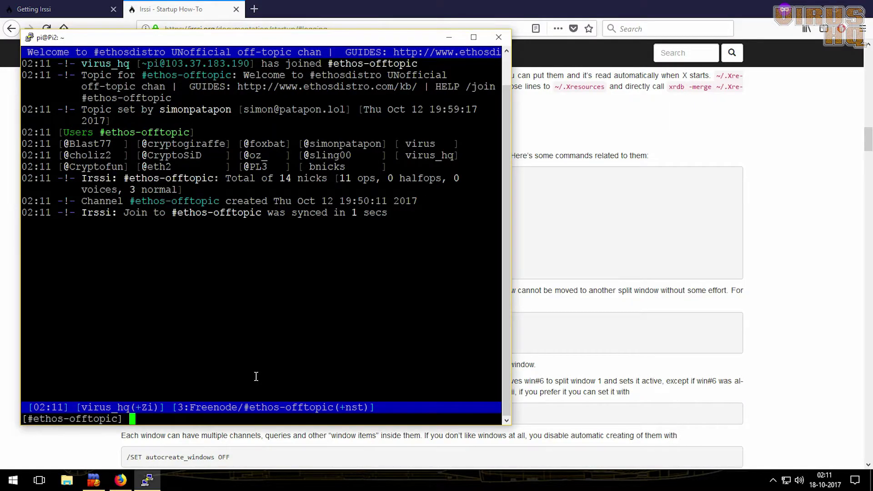
pyautogui.write('/window balance')
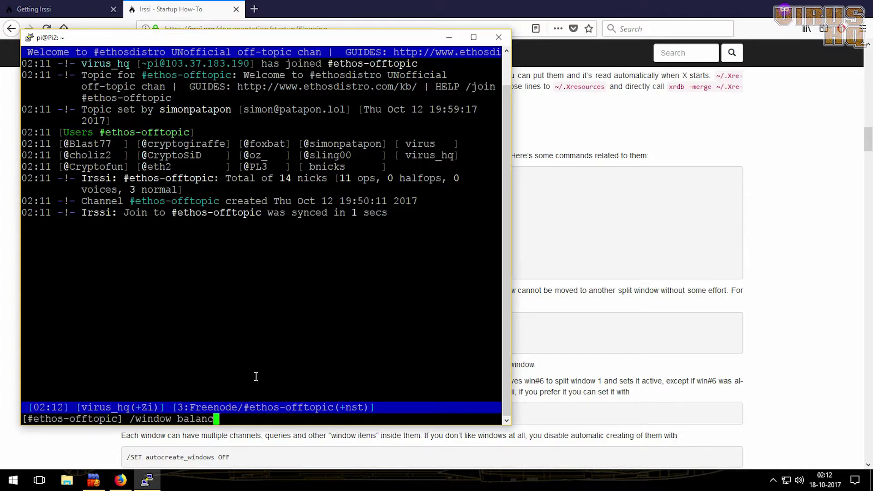
pyautogui.press('Return')
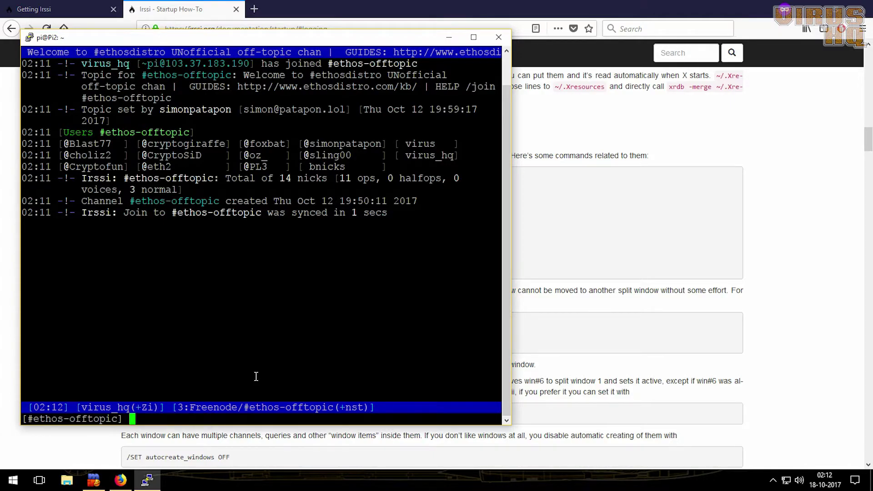
pyautogui.hotkey('alt', 'Tab')
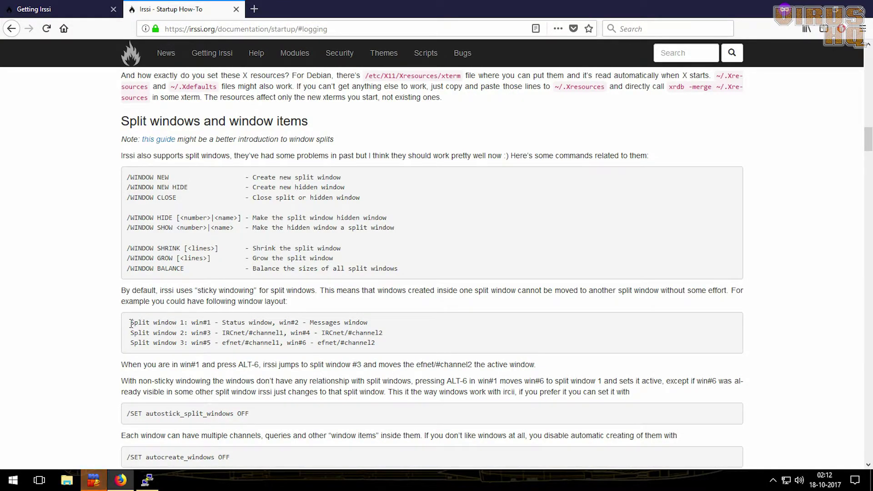
# - Copy 'Split window 1' from the guide, paste it into irssi and send it
pyautogui.moveTo(130, 323); pyautogui.dragTo(185, 323)
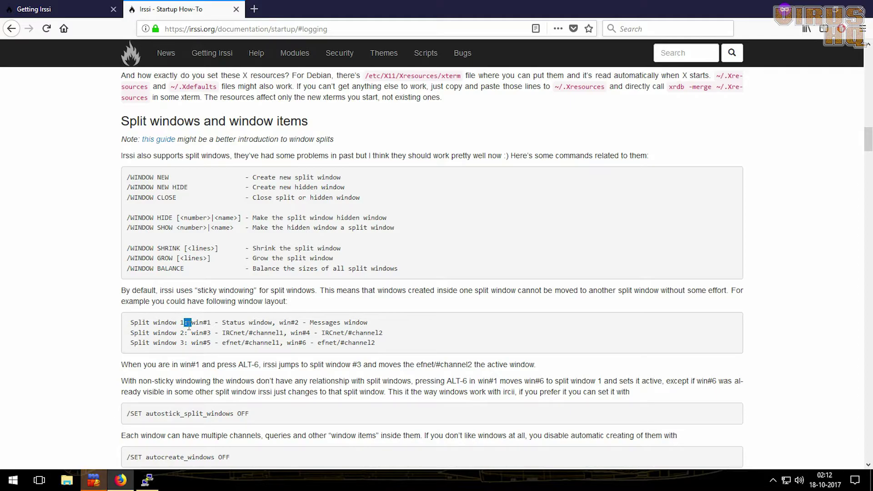
pyautogui.moveTo(130, 323); pyautogui.dragTo(185, 323)
pyautogui.hotkey('ctrl', 'c')
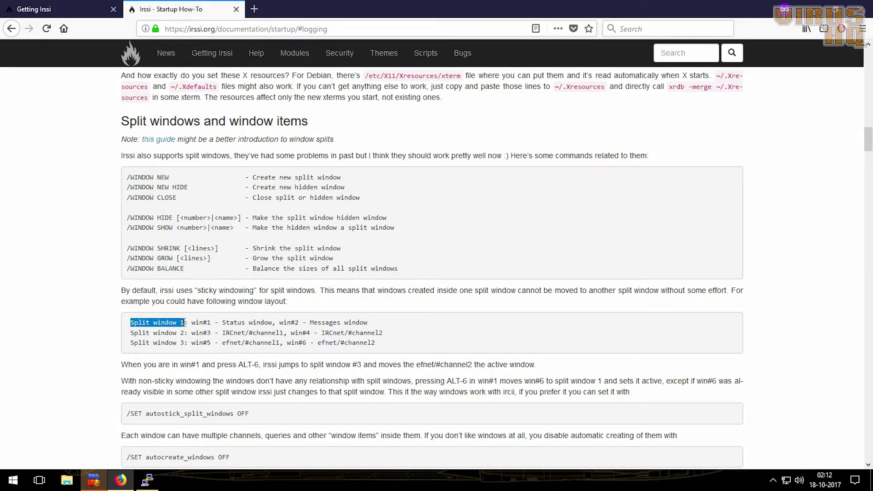
pyautogui.hotkey('alt', 'Tab')
pyautogui.rightClick(200, 341)
pyautogui.press('Return')
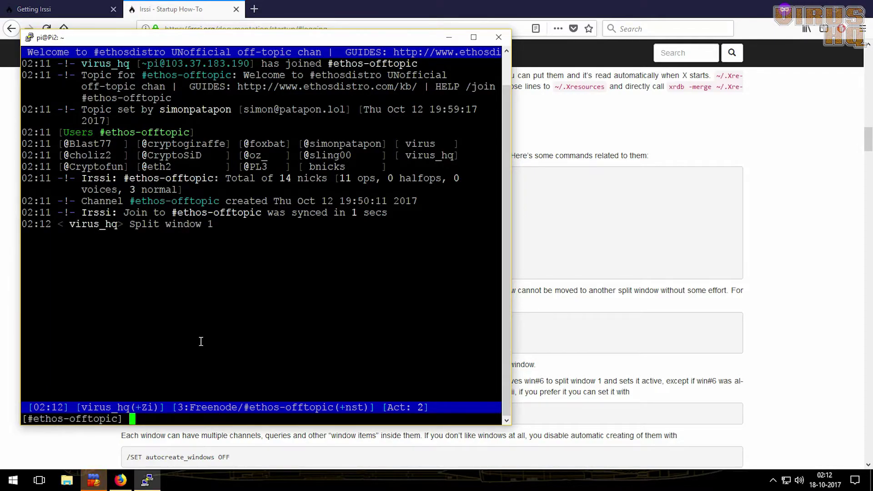
# - Recall the 'Split window 1' line in irssi and clear it with Ctrl+K unsent
pyautogui.press('Up')
pyautogui.press('Left')
pyautogui.press('Left')
pyautogui.press('Left')
pyautogui.press('Left')
pyautogui.press('Left')
pyautogui.press('Left')
pyautogui.press('Left')
pyautogui.press('Left')
pyautogui.press('Left')
pyautogui.press('Left')
pyautogui.press('Left')
pyautogui.press('Left')
pyautogui.press('Left')
pyautogui.press('Left')
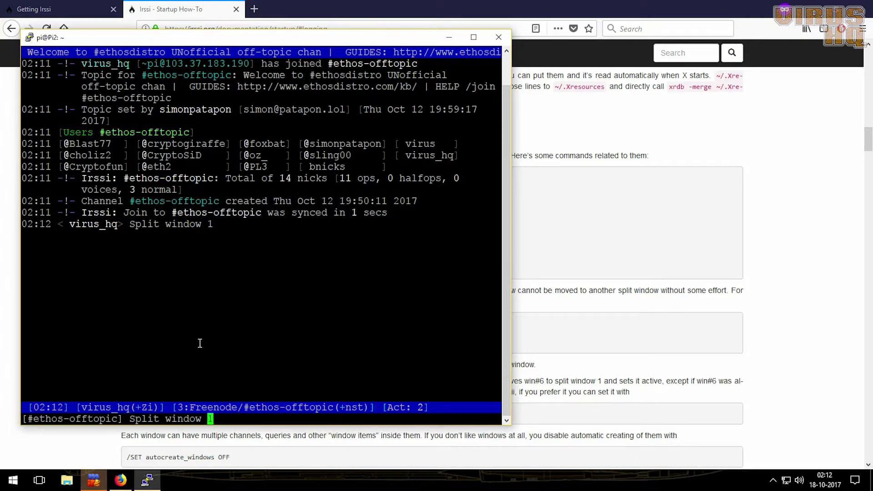
pyautogui.hotkey('ctrl', 'k')
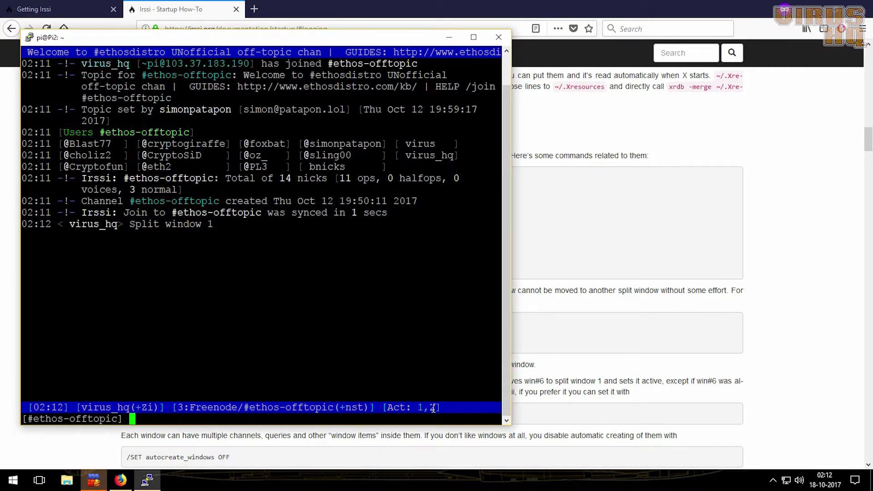
# - Switch irssi through windows 2, 1, 3 and back to 2, then return to Firefox
pyautogui.hotkey('alt', '2')
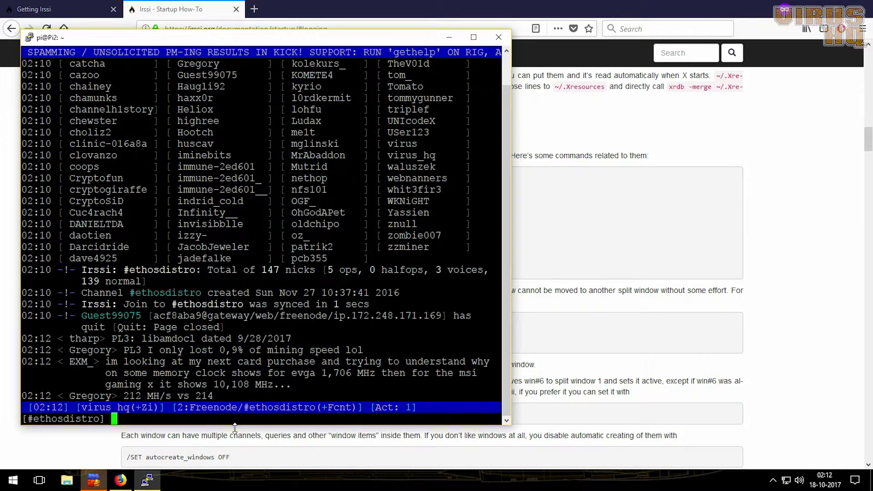
pyautogui.hotkey('alt', '1')
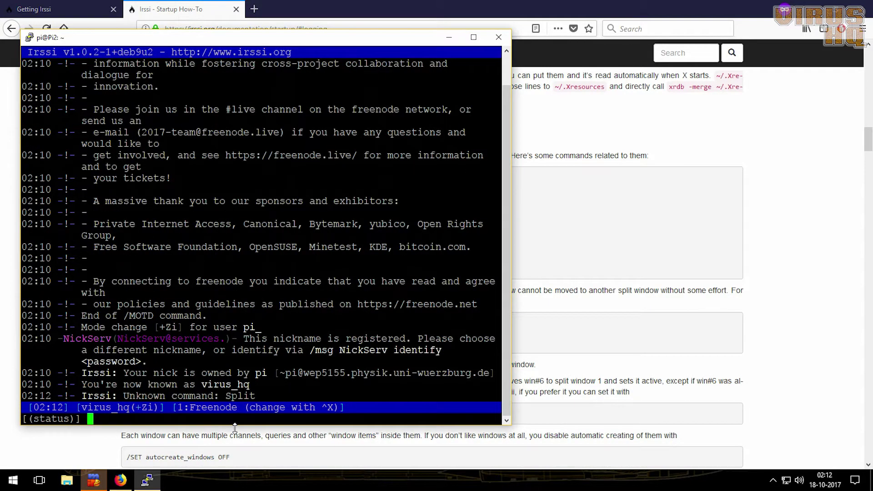
pyautogui.hotkey('alt', '3')
pyautogui.hotkey('alt', '2')
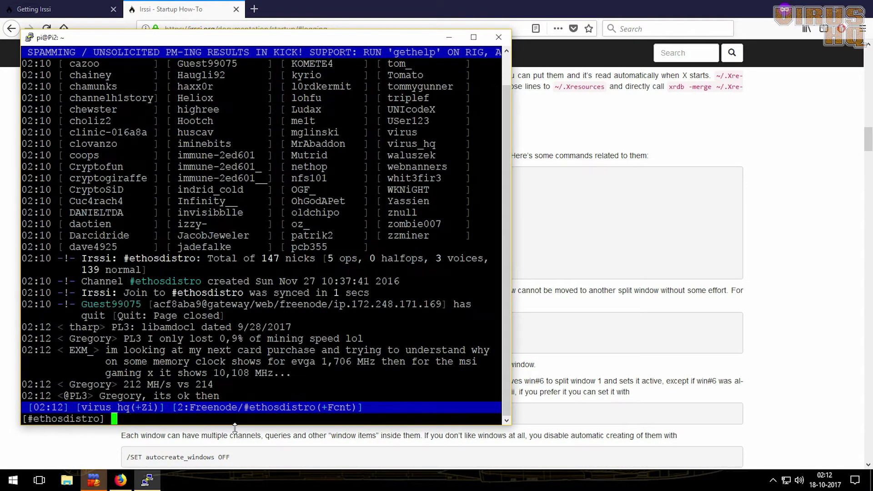
pyautogui.click(237, 432)
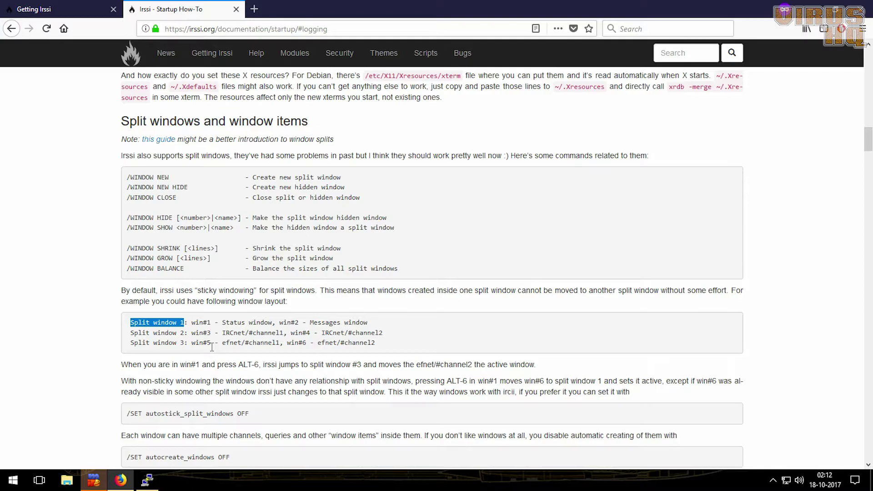
# - Scroll the irssi guide down to section 8, Logging
pyautogui.scroll(-2, 211, 351)
pyautogui.scroll(-10, 211, 351)
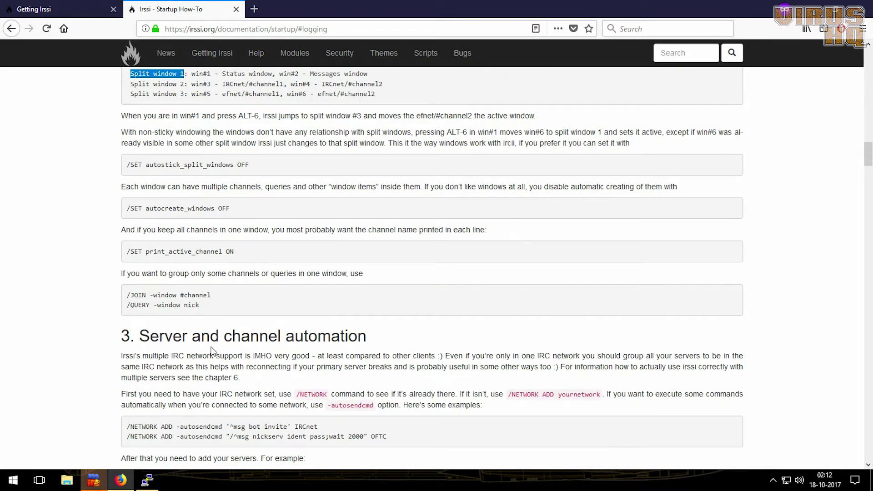
pyautogui.scroll(-4, 225, 390)
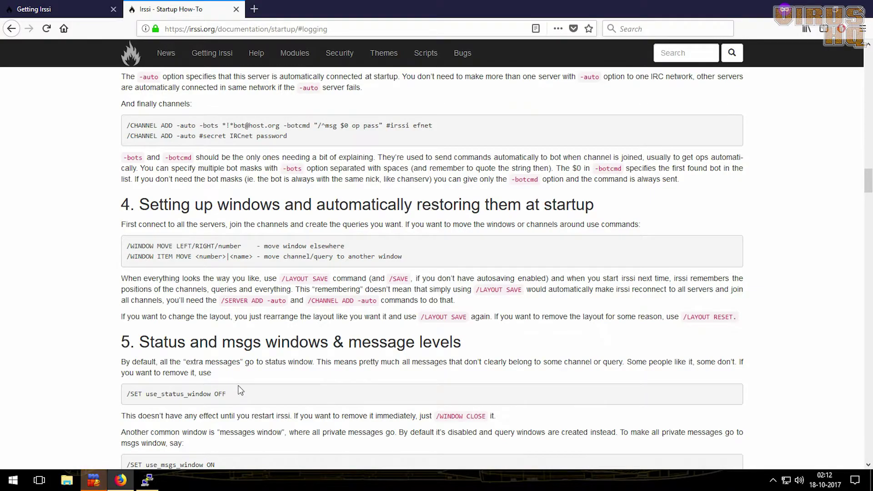
pyautogui.scroll(-5, 240, 390)
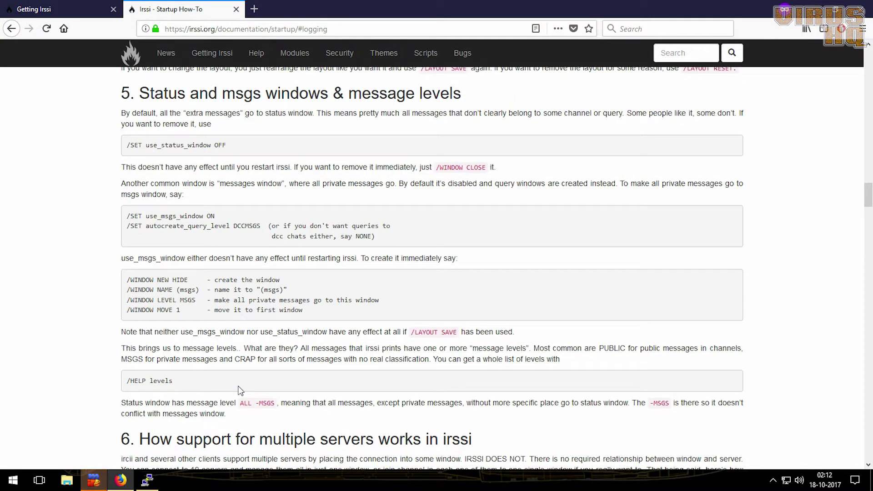
pyautogui.scroll(-3, 241, 390)
pyautogui.scroll(-6, 240, 390)
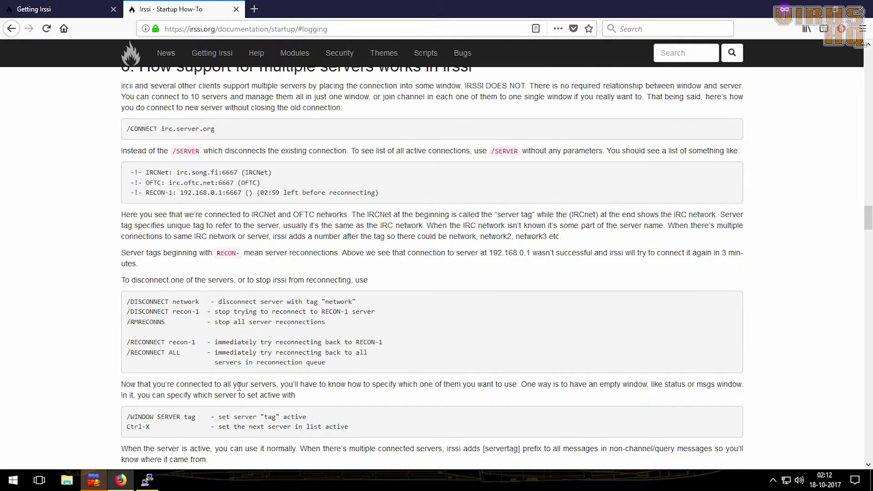
pyautogui.scroll(-2, 240, 390)
pyautogui.scroll(-7, 240, 390)
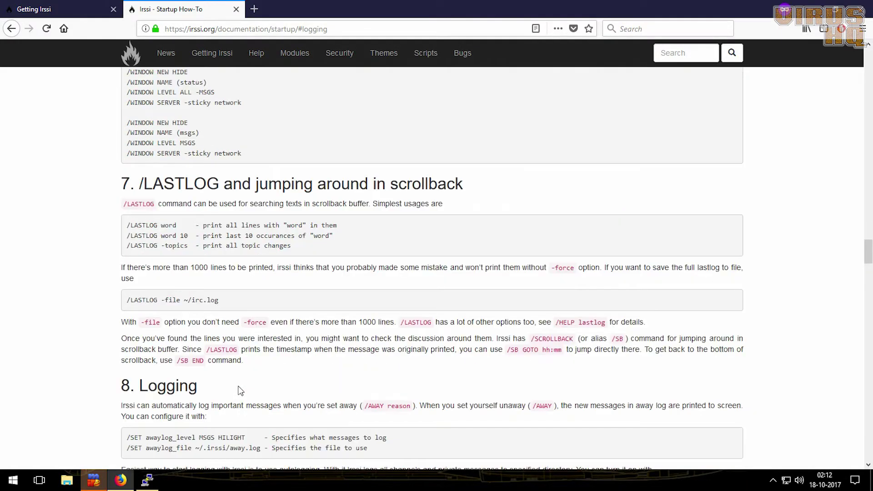
pyautogui.scroll(-2, 241, 390)
pyautogui.scroll(2, 240, 390)
pyautogui.scroll(-2, 240, 390)
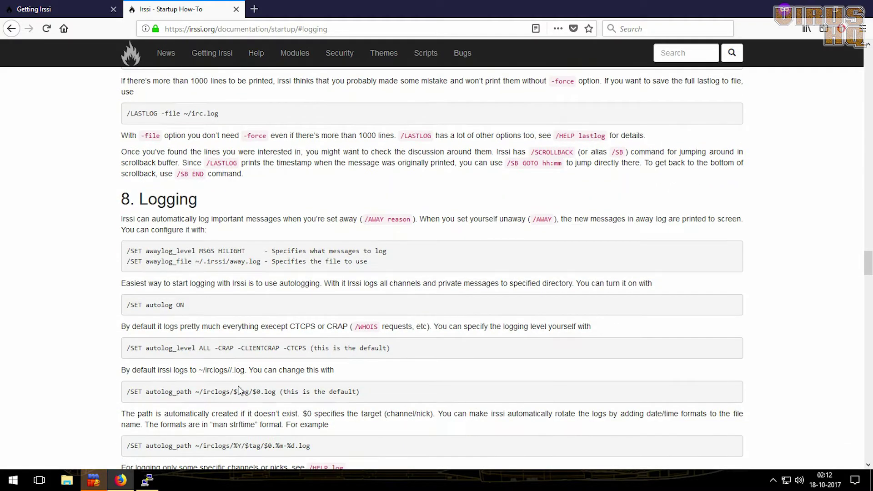
# - Paste '/SET autolog ON' into irssi and run it, then return to Firefox
pyautogui.tripleClick(157, 309)
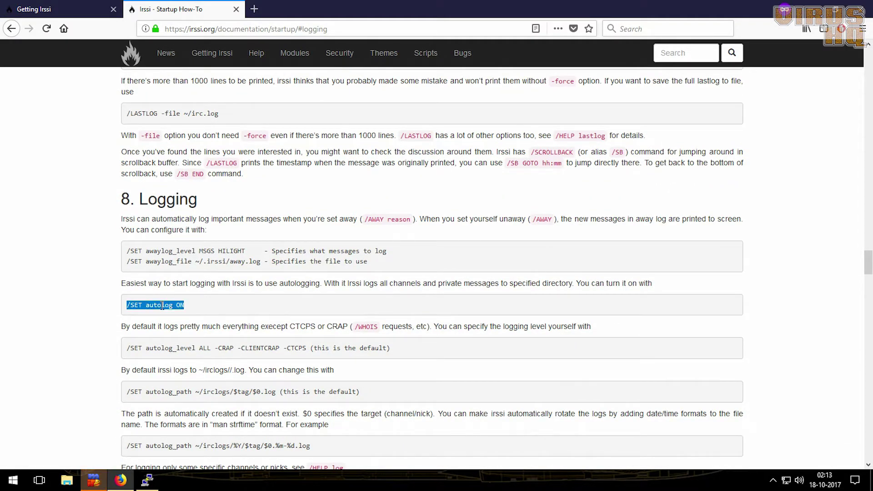
pyautogui.hotkey('alt', 'Tab')
pyautogui.rightClick(275, 378)
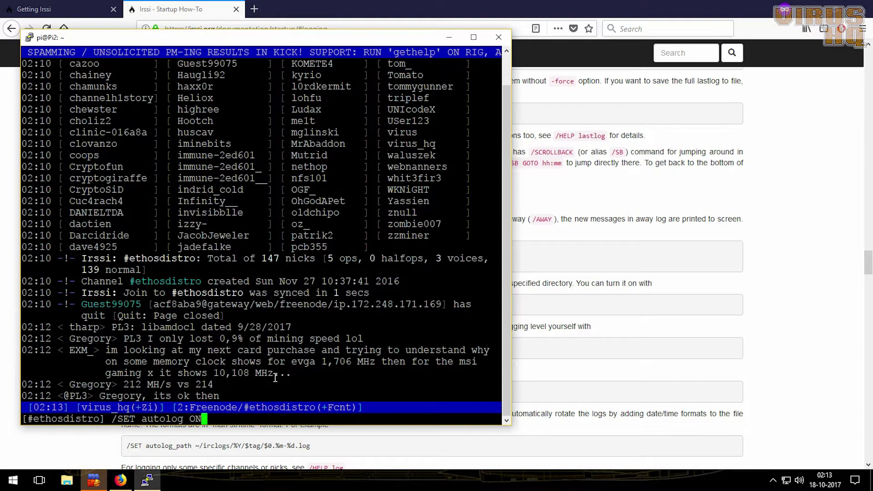
pyautogui.press('Return')
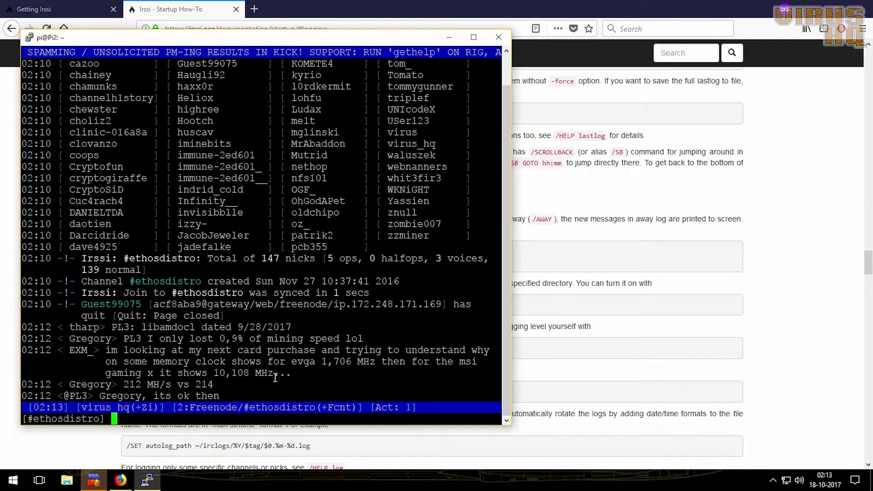
pyautogui.hotkey('alt', 'Tab')
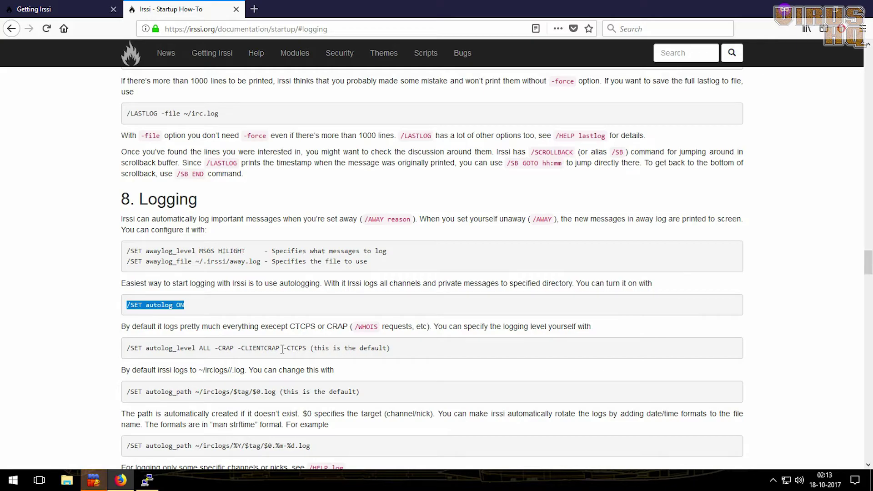
# - Scroll to the end of the guide, then back up to section 11, Irssi's settings
pyautogui.scroll(-5, 272, 356)
pyautogui.scroll(-6, 272, 357)
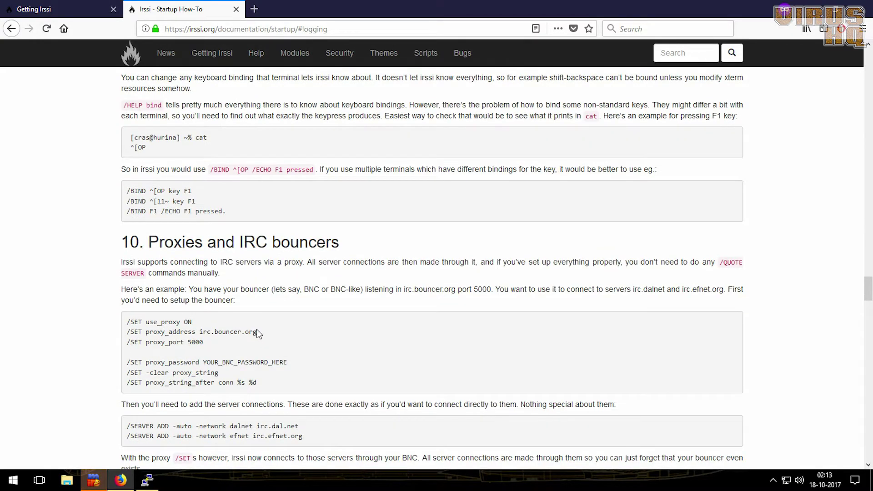
pyautogui.scroll(-4, 235, 298)
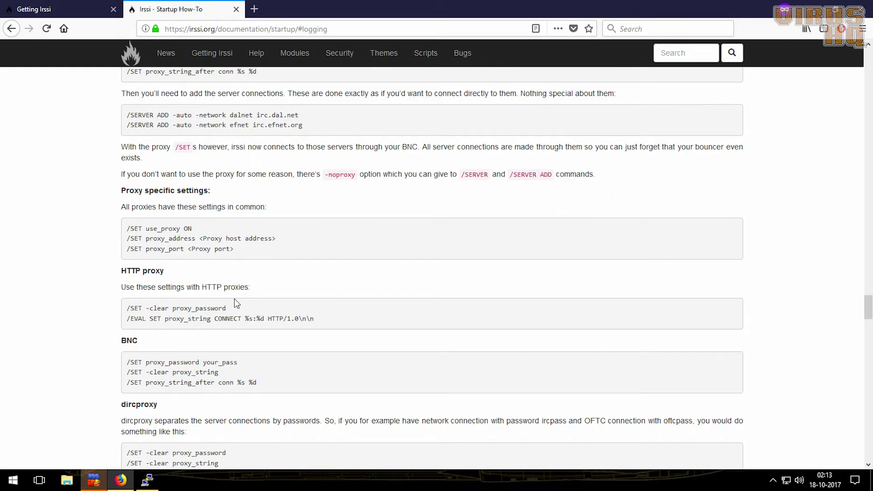
pyautogui.scroll(-6, 234, 302)
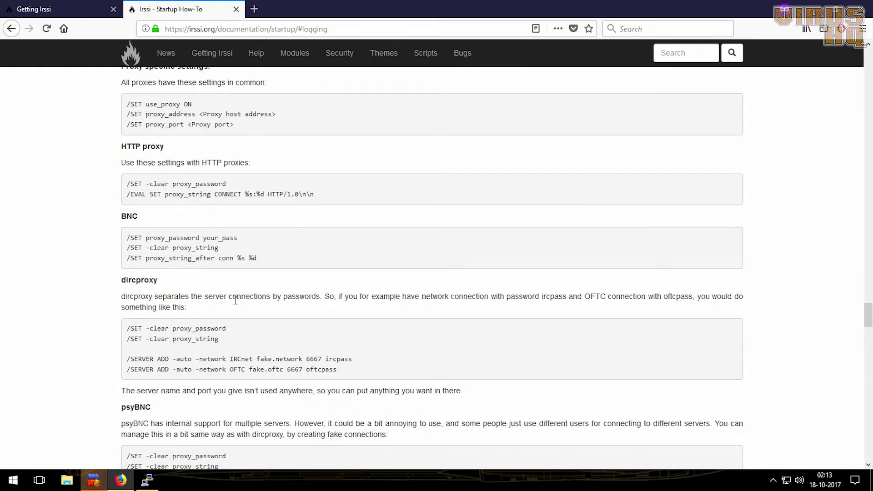
pyautogui.scroll(-10, 236, 300)
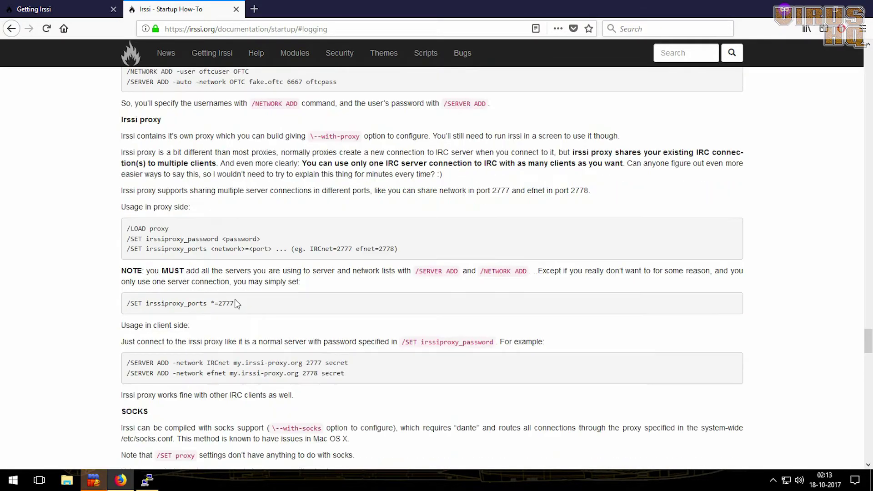
pyautogui.scroll(-12, 236, 304)
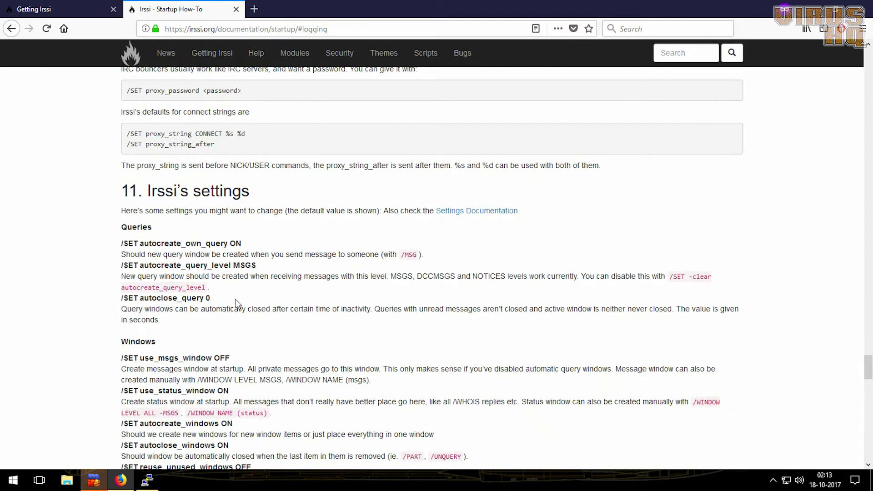
pyautogui.scroll(-15, 235, 304)
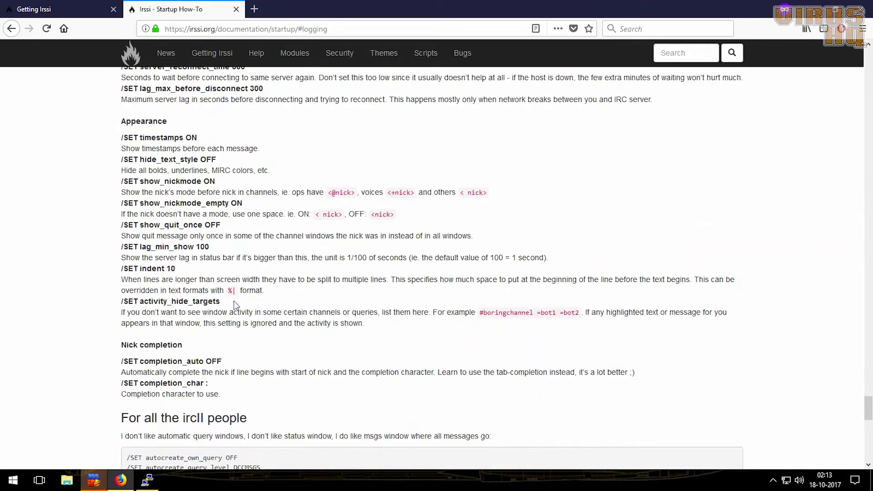
pyautogui.scroll(-8, 236, 304)
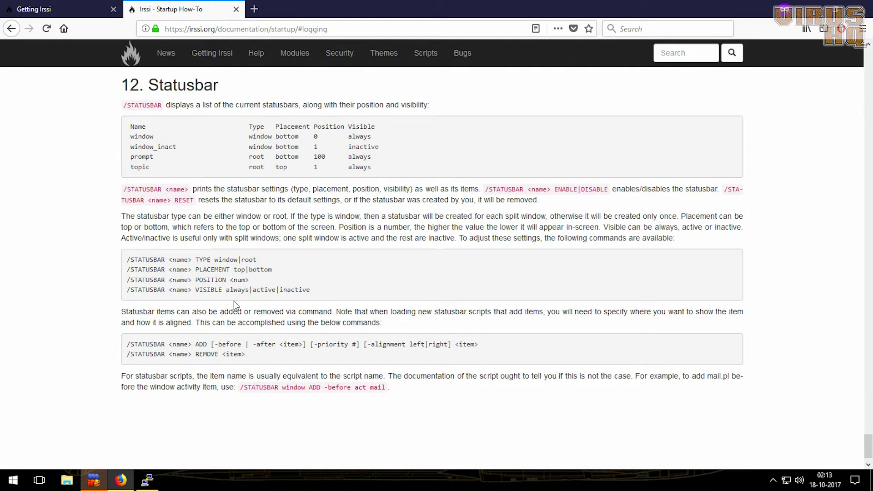
pyautogui.scroll(20, 273, 413)
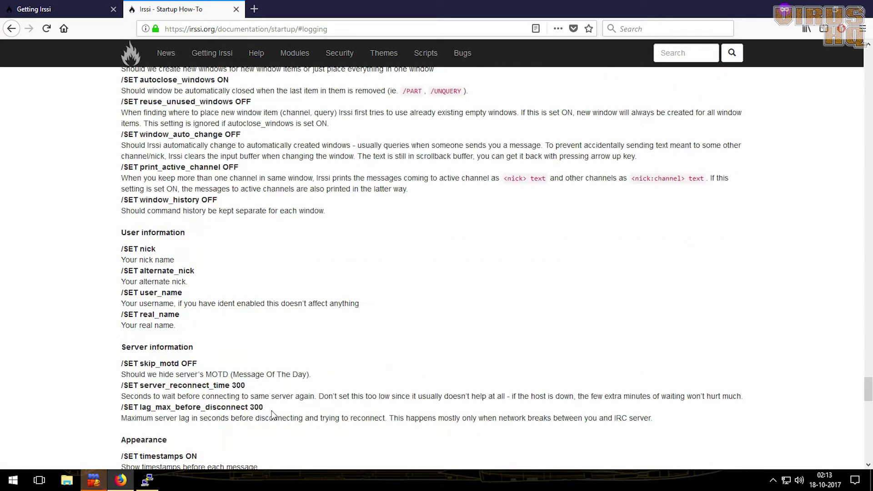